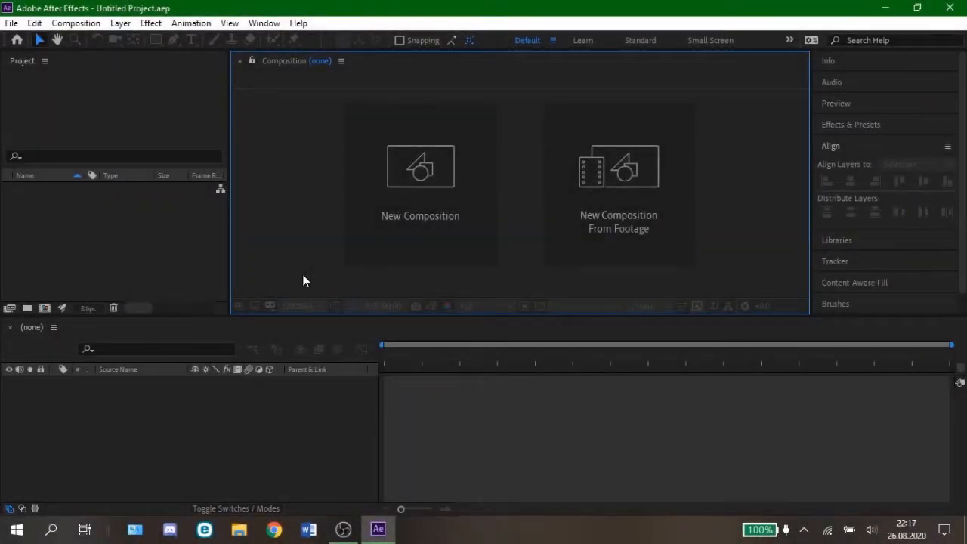
Step: Create a new 1280 × 720 px composition at 60 frames per second with a duration of 0:00:10:00
{"action": "left_click", "coordinate": [393, 238]}
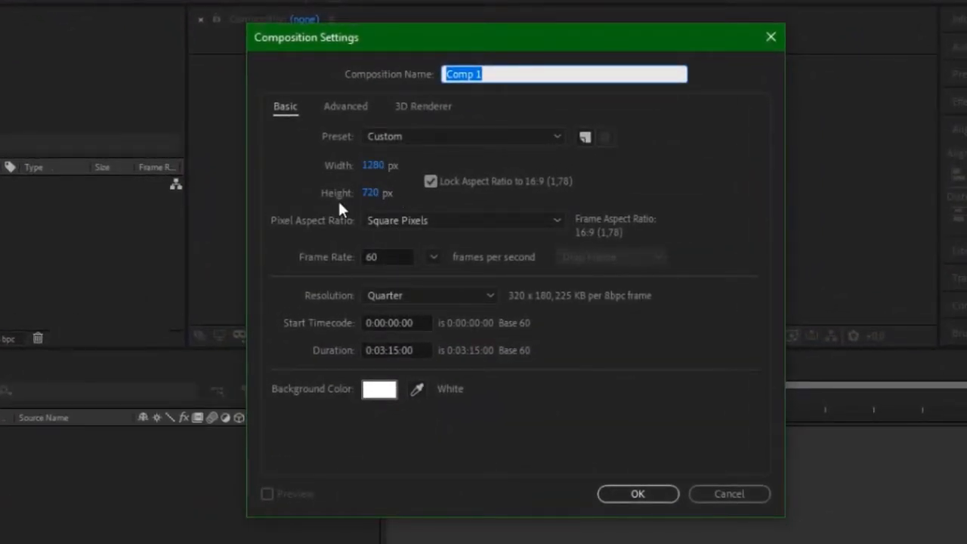
{"action": "left_click", "coordinate": [388, 349]}
{"action": "key", "text": "BackSpace"}
{"action": "type", "text": "0"}
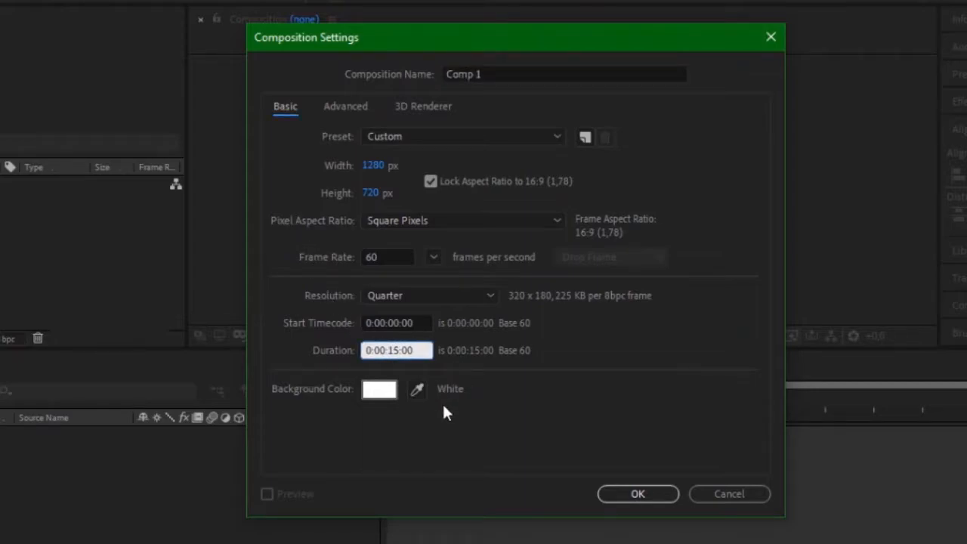
{"action": "key", "text": "BackSpace"}
{"action": "type", "text": "0"}
{"action": "left_click", "coordinate": [606, 481]}
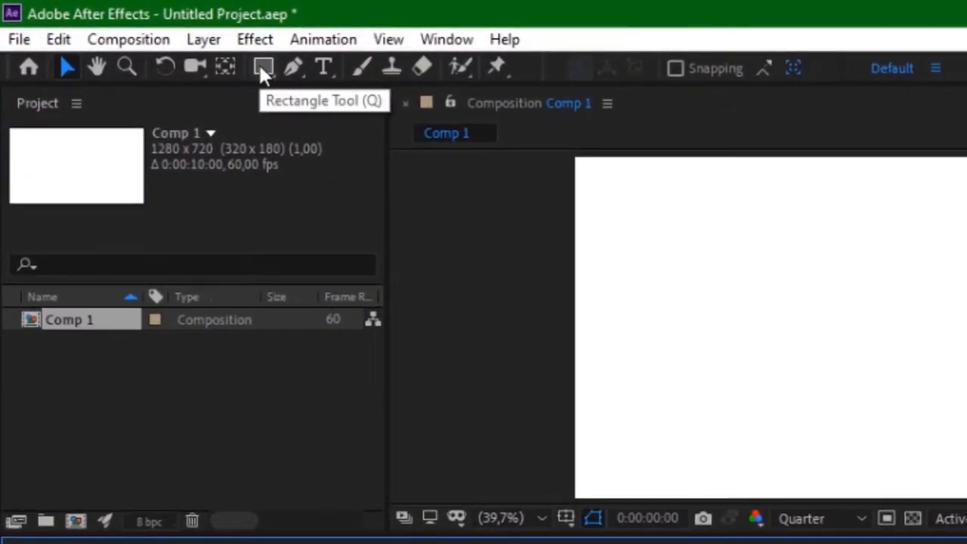
Step: Set the shape stroke to 10 px wide and black for the shape tools
{"action": "left_click_drag", "start_coordinate": [260, 65], "coordinate": [352, 125]}
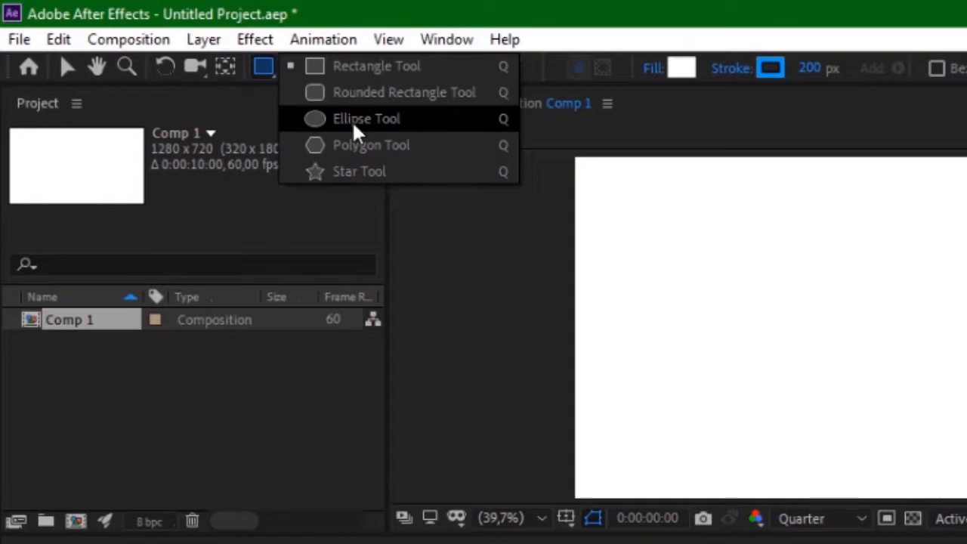
{"action": "left_click", "coordinate": [809, 69]}
{"action": "type", "text": "10"}
{"action": "key", "text": "Return"}
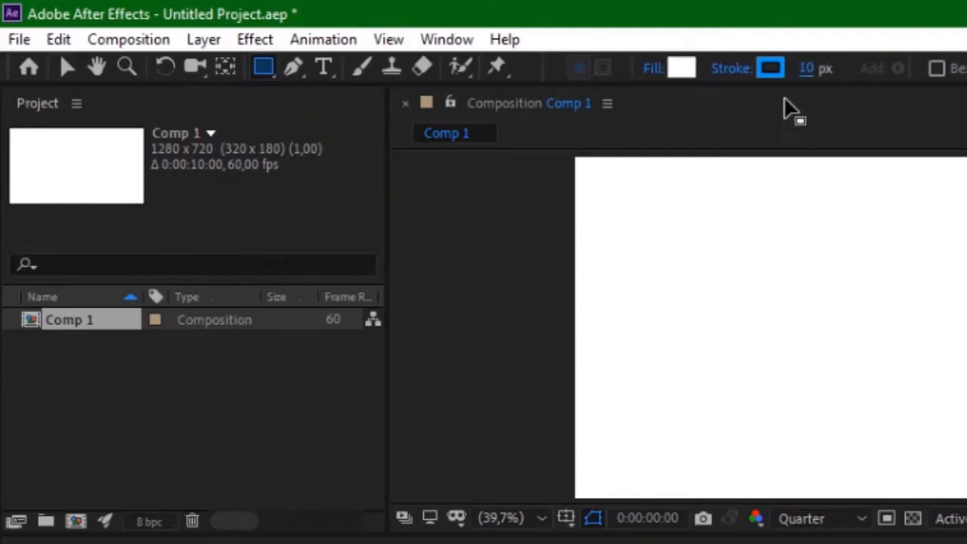
{"action": "left_click", "coordinate": [771, 68]}
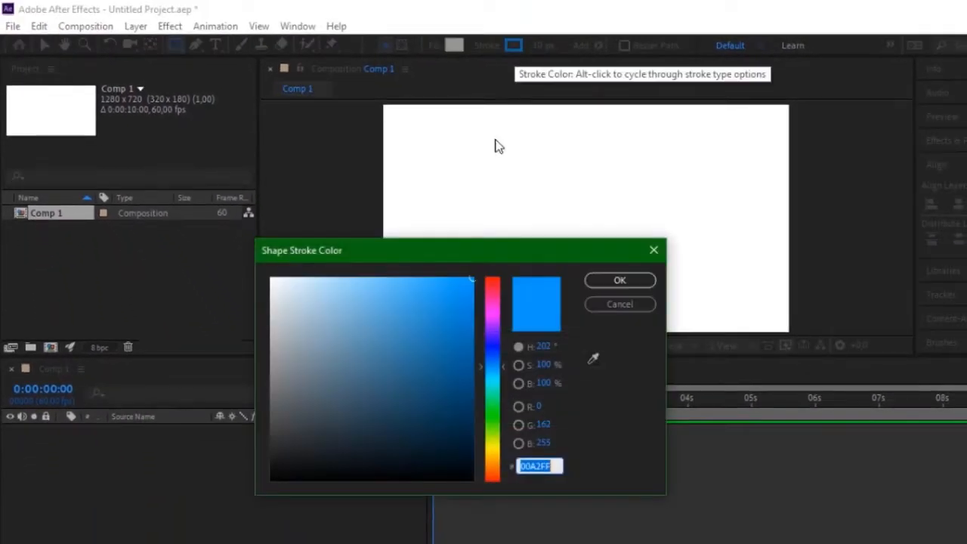
{"action": "left_click_drag", "start_coordinate": [408, 370], "coordinate": [207, 503]}
{"action": "left_click", "coordinate": [613, 280]}
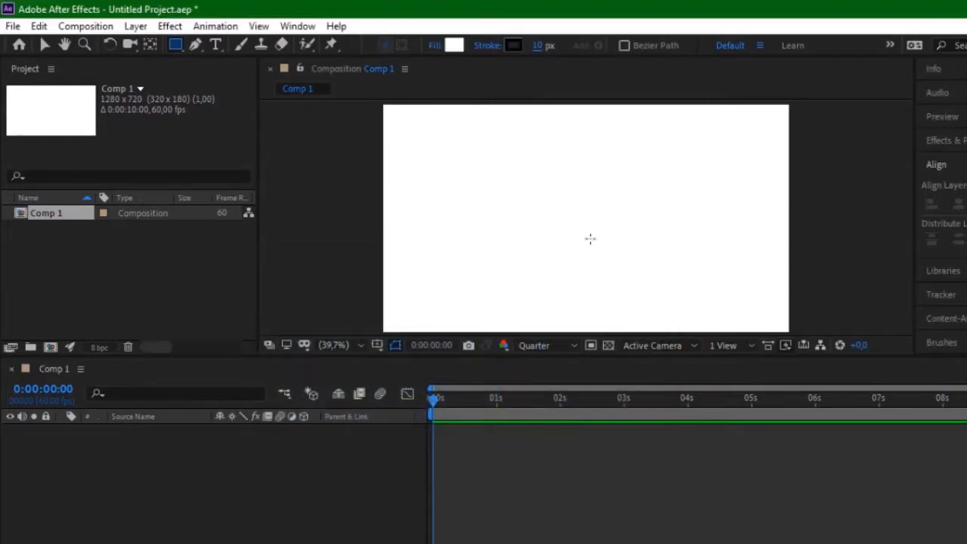
Step: Draw a small circle above and left of the composition's centre with the Ellipse tool and centre its anchor point
{"action": "left_click_drag", "start_coordinate": [176, 44], "coordinate": [225, 74]}
{"action": "left_click_drag", "start_coordinate": [521, 184], "coordinate": [559, 223]}
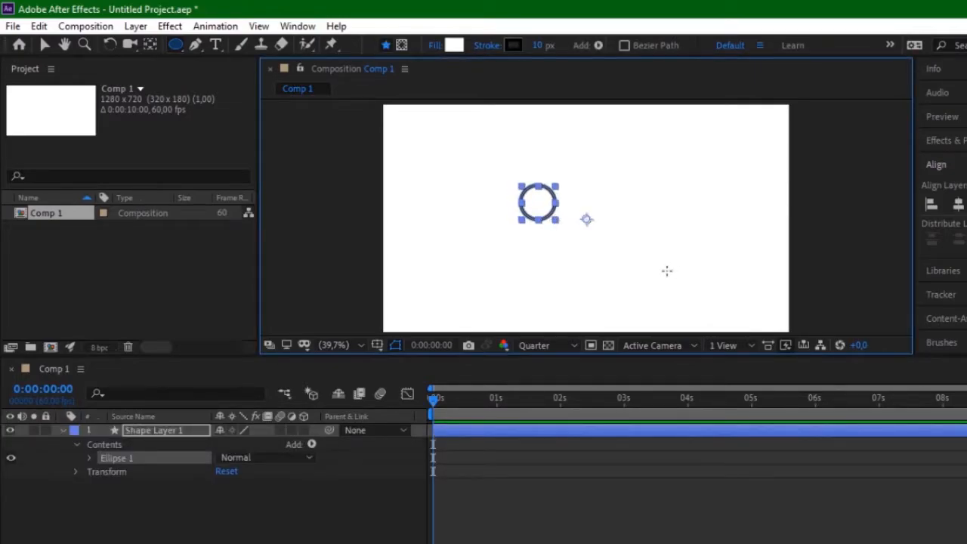
{"action": "key", "text": "v"}
{"action": "key", "text": "ctrl+alt+Home"}
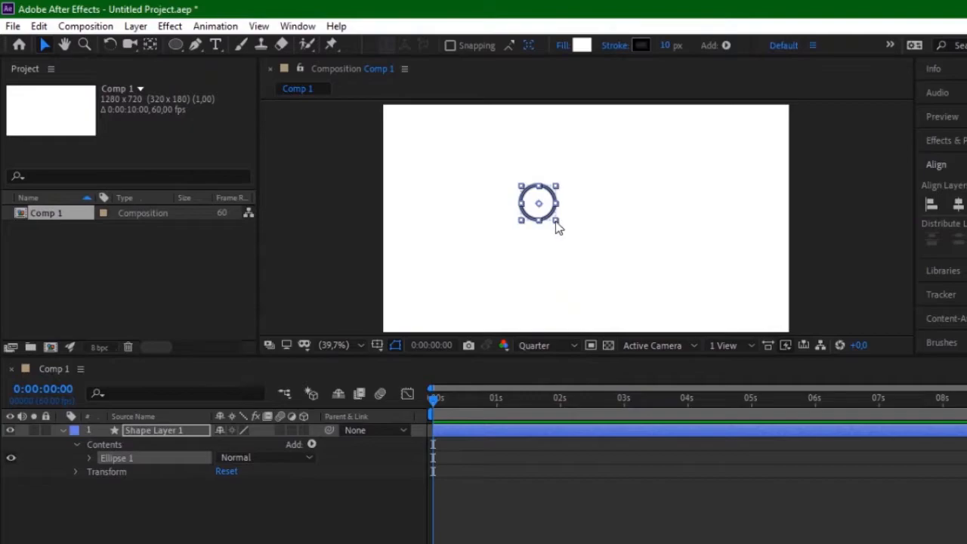
Step: Shrink the circle slightly and align it horizontally and vertically to the centre of the composition
{"action": "left_click_drag", "start_coordinate": [555, 220], "coordinate": [551, 217]}
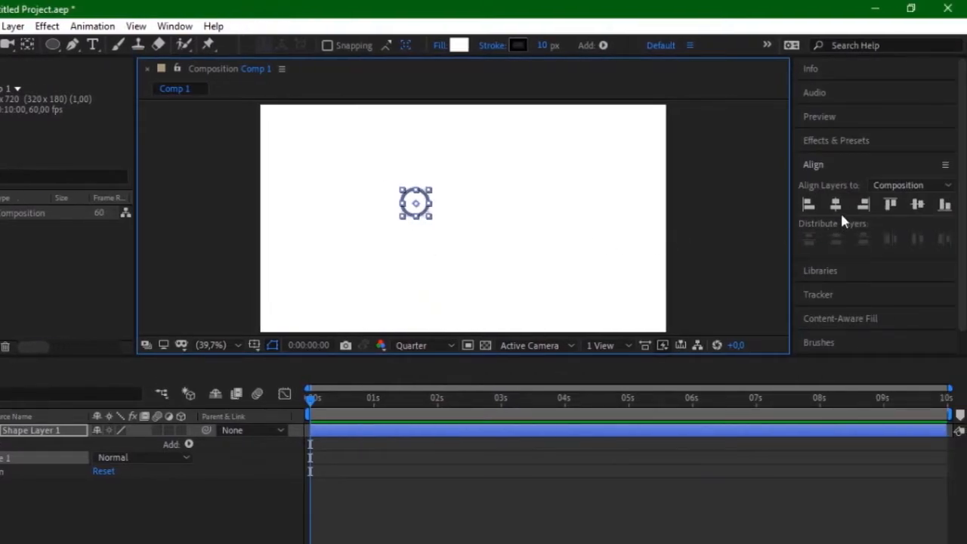
{"action": "left_click", "coordinate": [836, 206]}
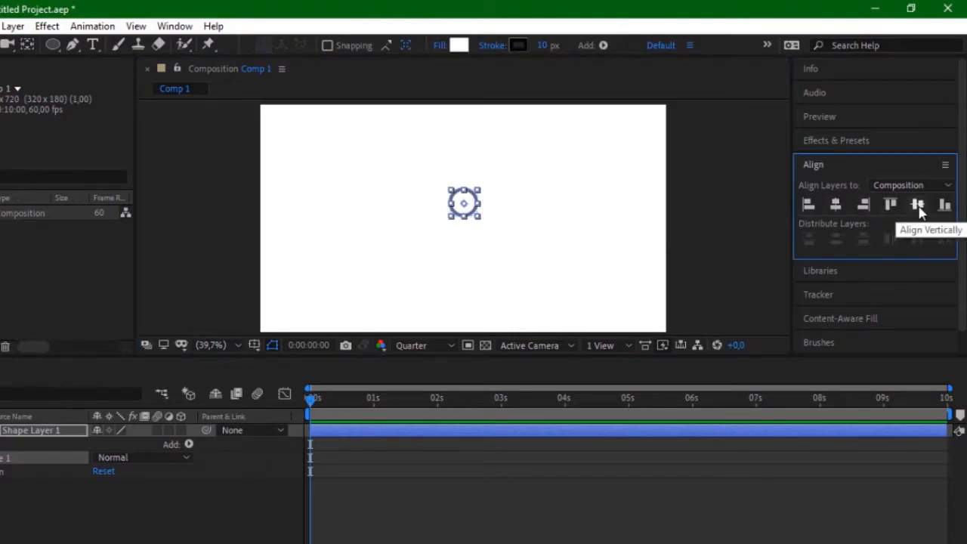
{"action": "left_click", "coordinate": [917, 206]}
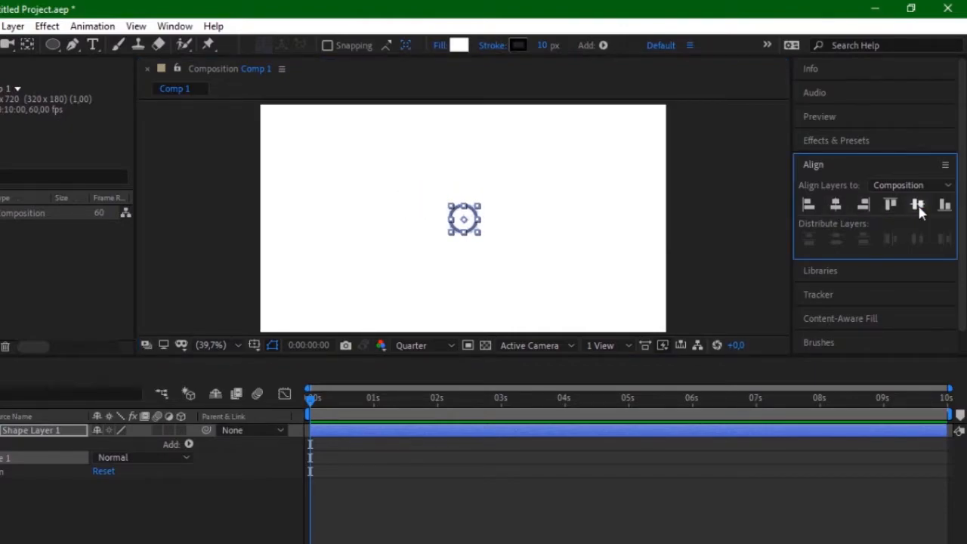
{"action": "left_click", "coordinate": [554, 255]}
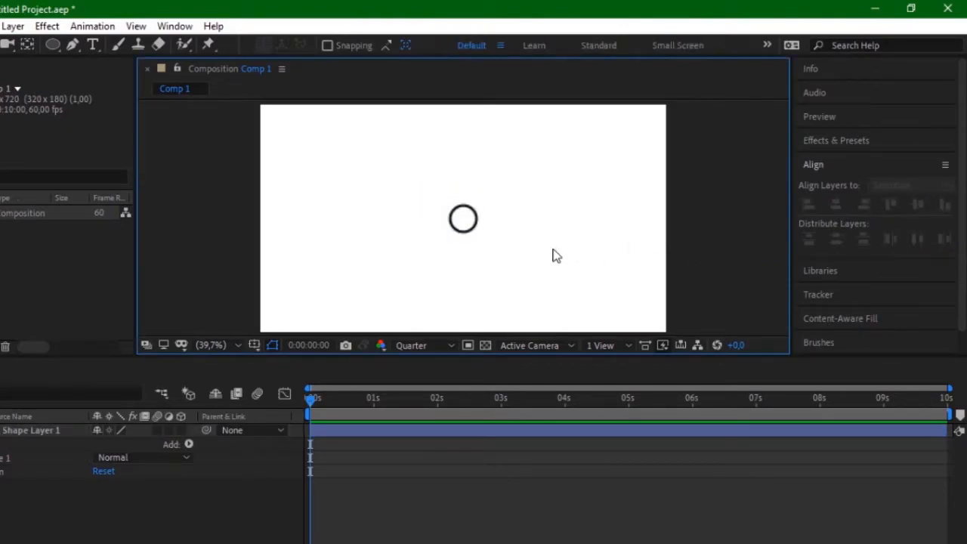
Step: Increase the circle's stroke width to 20 px
{"action": "left_click", "coordinate": [475, 233]}
{"action": "left_click_drag", "start_coordinate": [544, 49], "coordinate": [552, 48]}
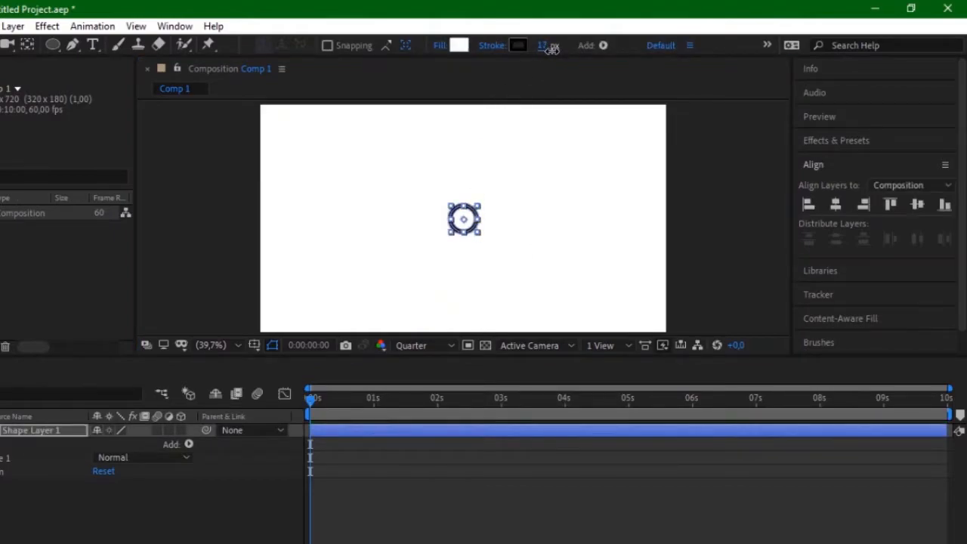
{"action": "left_click", "coordinate": [477, 237]}
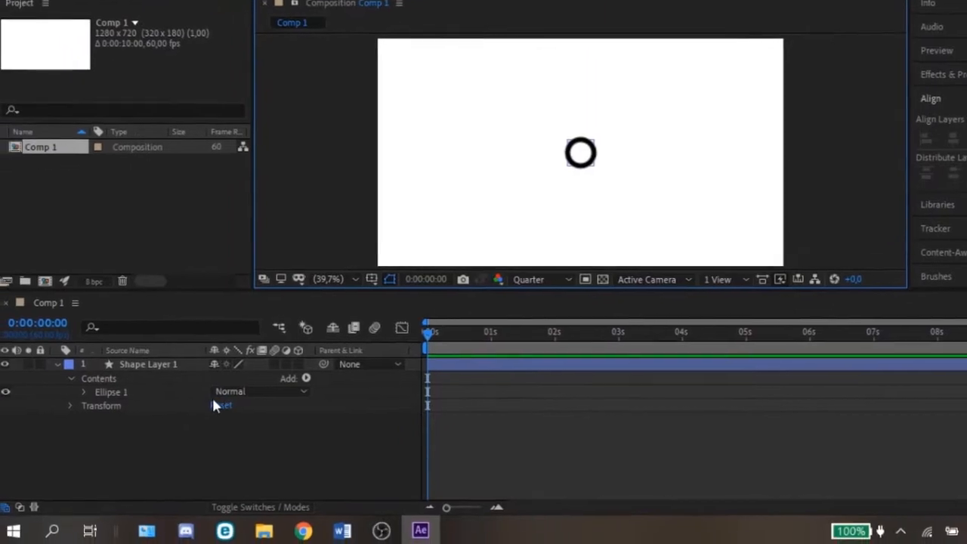
Step: Start keyframing Shape Layer 1's Position at 0:00:00:00 and move the circle slightly up and left
{"action": "left_click", "coordinate": [76, 402]}
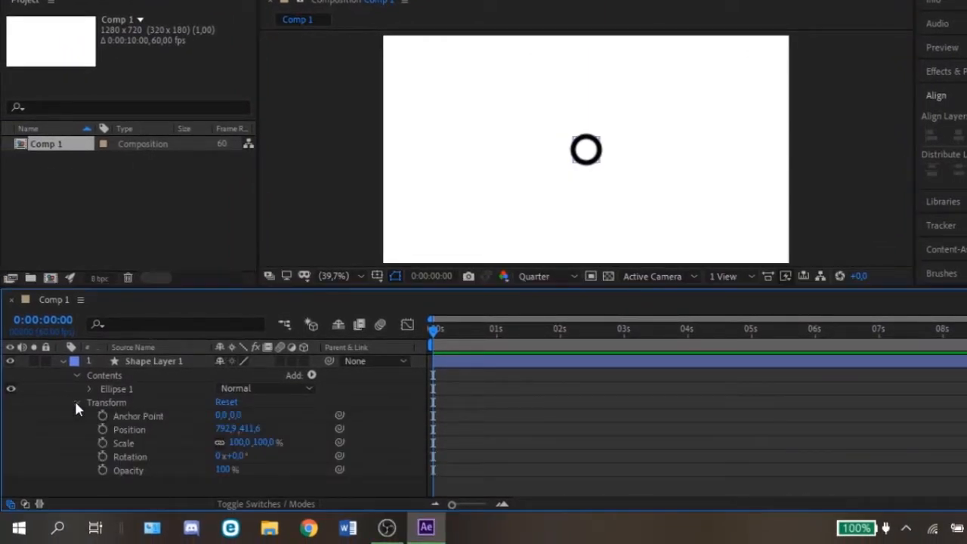
{"action": "left_click", "coordinate": [103, 430]}
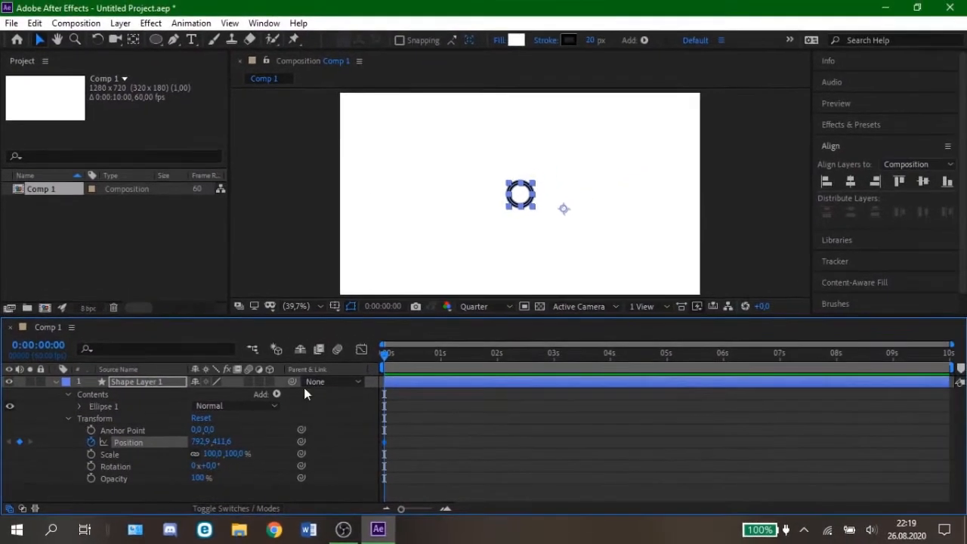
{"action": "left_click_drag", "start_coordinate": [587, 151], "coordinate": [582, 142]}
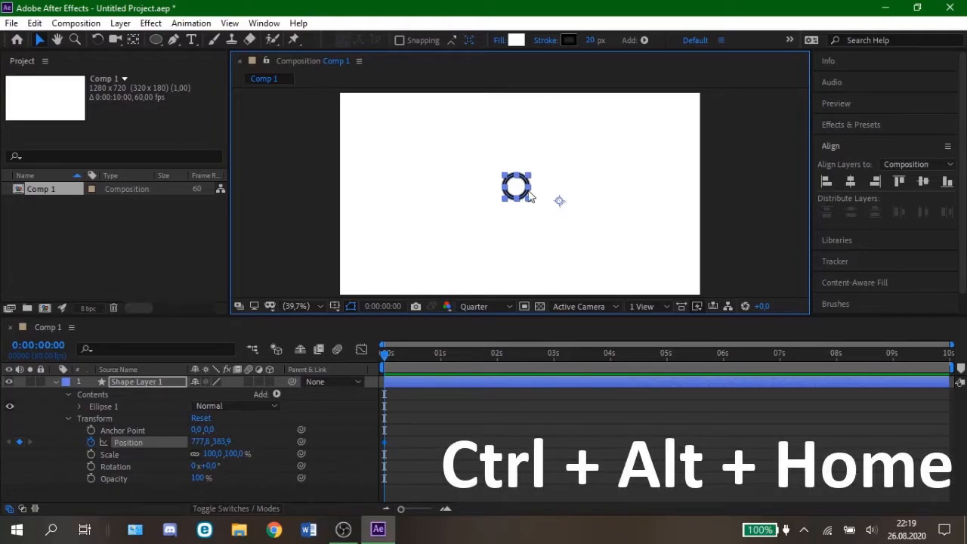
Step: Centre Shape Layer 1's anchor point on the circle and return to the Selection tool
{"action": "scroll", "coordinate": [534, 198], "scroll_direction": "up", "scroll_amount": 3}
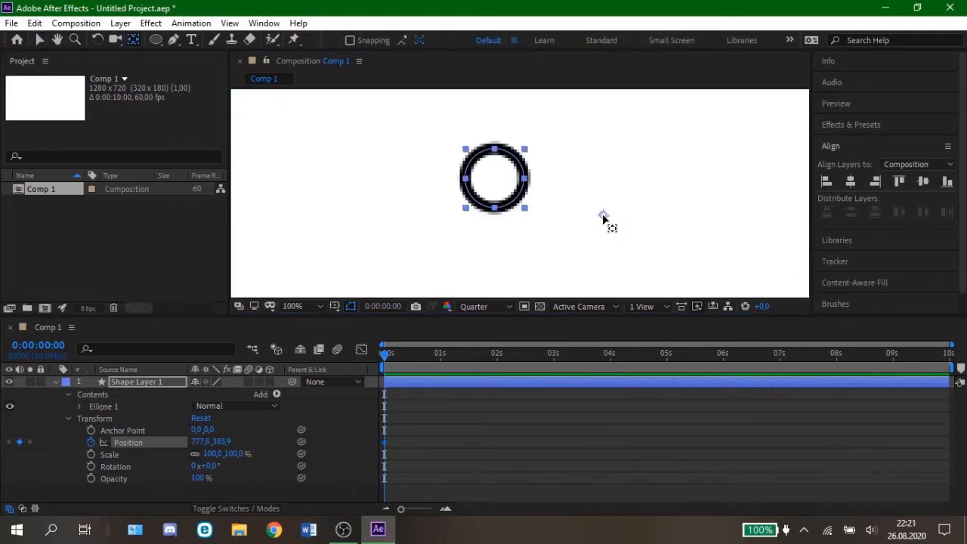
{"action": "key", "text": "ctrl+alt+Home"}
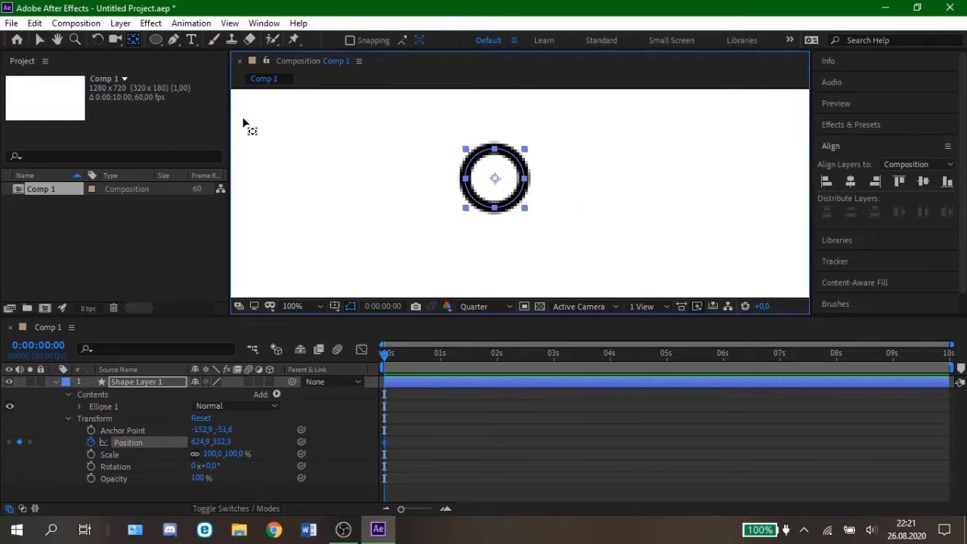
{"action": "left_click", "coordinate": [38, 39]}
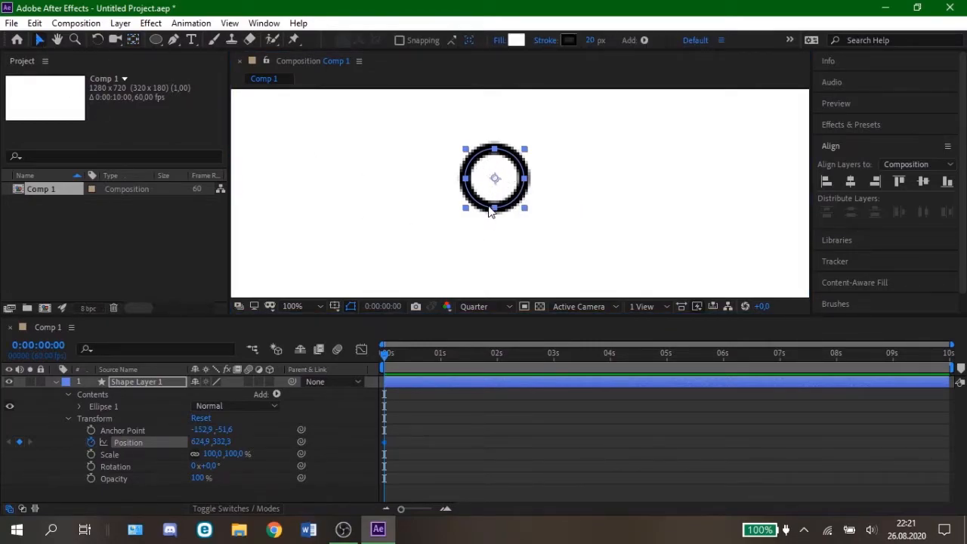
Step: Move the circle just above the composition's top edge, to about -53 vertically, and align it to the horizontal centre
{"action": "left_click", "coordinate": [301, 306]}
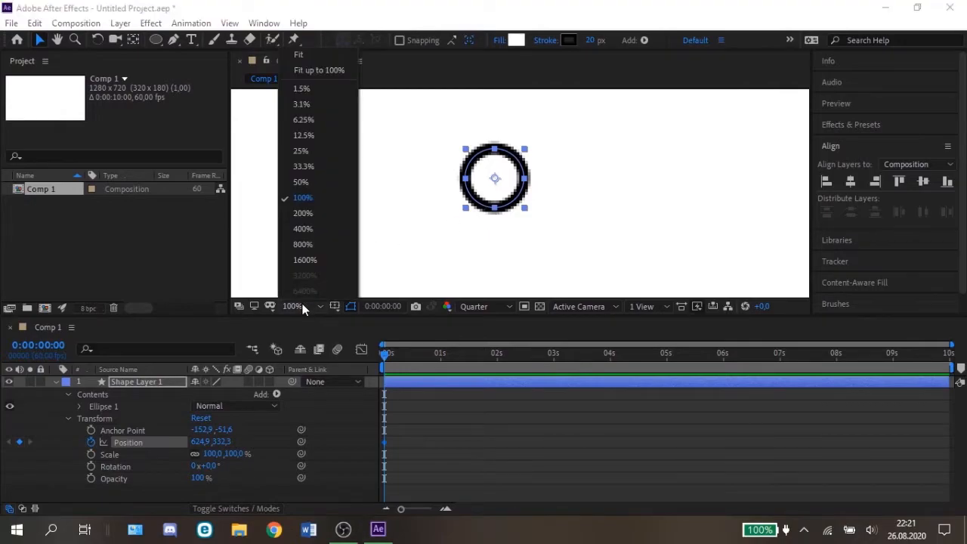
{"action": "left_click", "coordinate": [298, 56]}
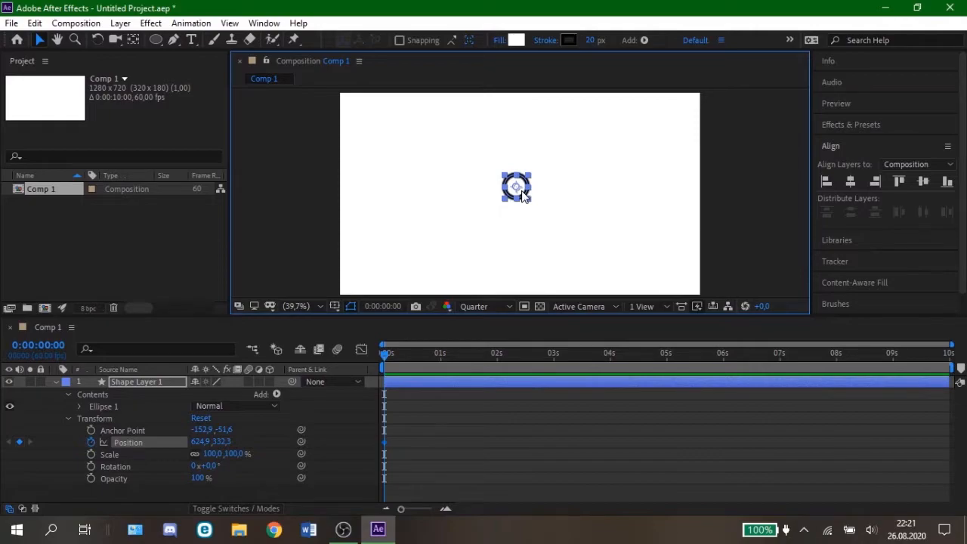
{"action": "left_click_drag", "start_coordinate": [521, 195], "coordinate": [525, 86]}
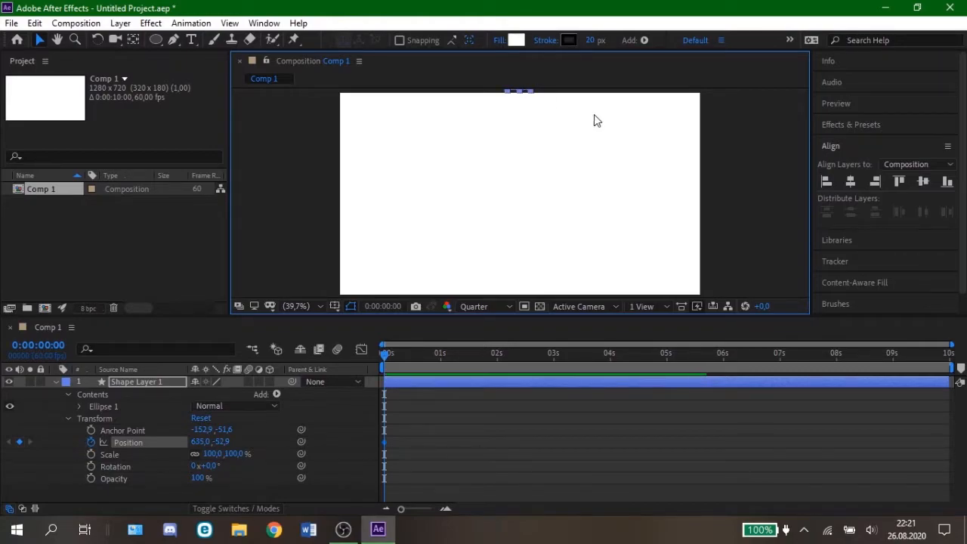
{"action": "left_click", "coordinate": [849, 182]}
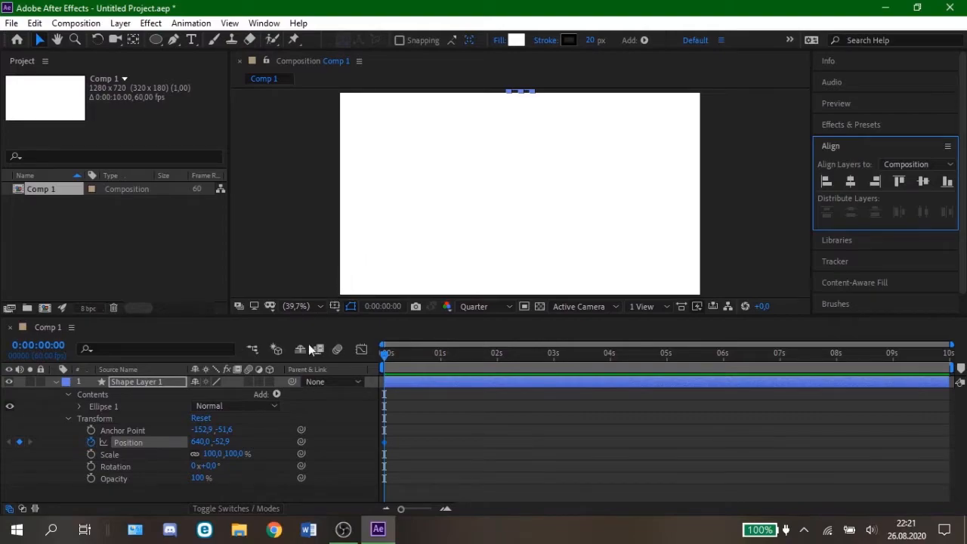
Step: Separate the Position dimensions of Shape Layer 1 and remove the X Position keyframe
{"action": "right_click", "coordinate": [129, 442]}
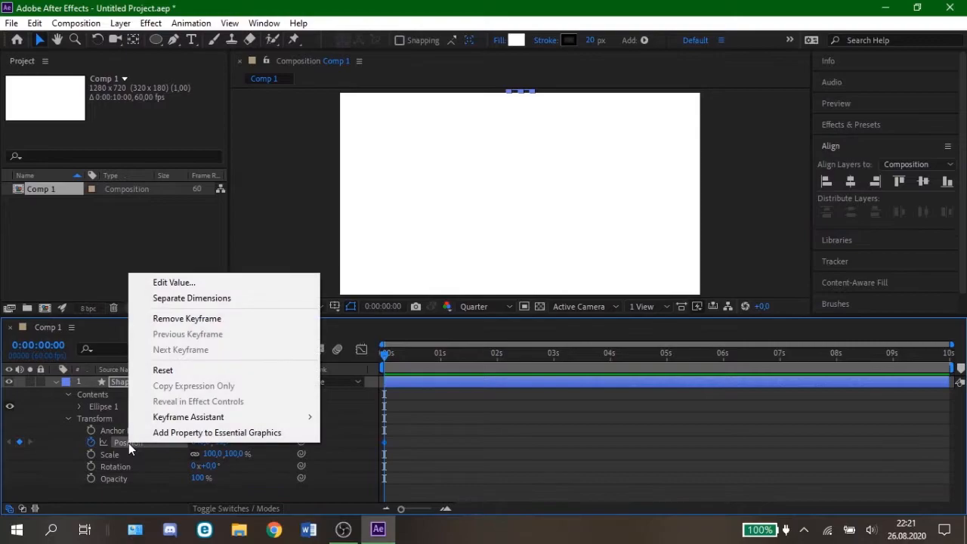
{"action": "left_click", "coordinate": [171, 299]}
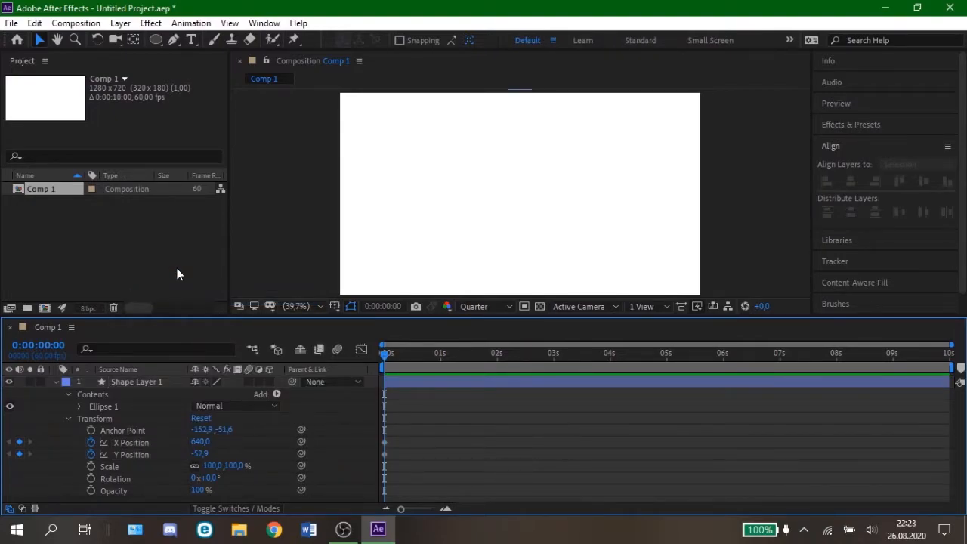
{"action": "left_click", "coordinate": [125, 442]}
{"action": "key", "text": "Delete"}
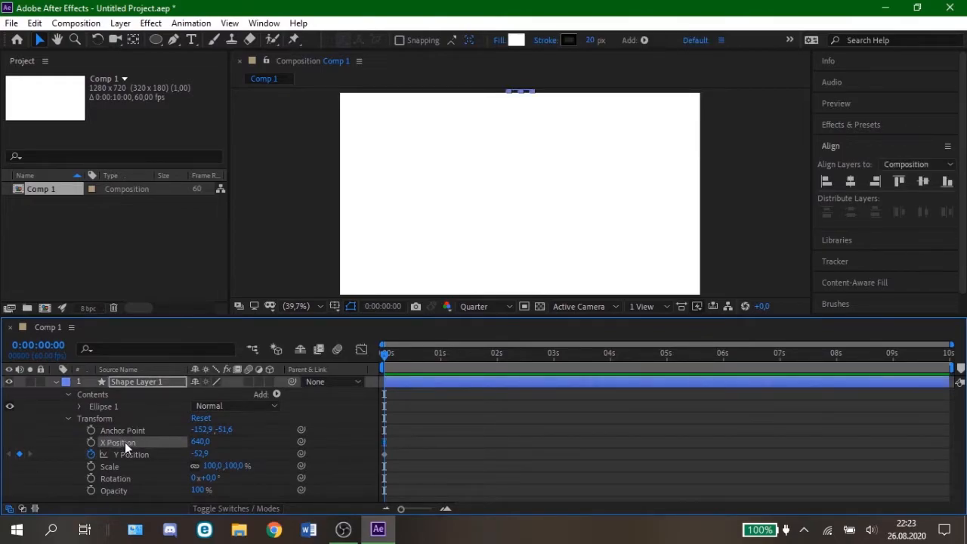
Step: Add a Y Position keyframe for Shape Layer 1 at 0:00:00:30
{"action": "left_click", "coordinate": [128, 453]}
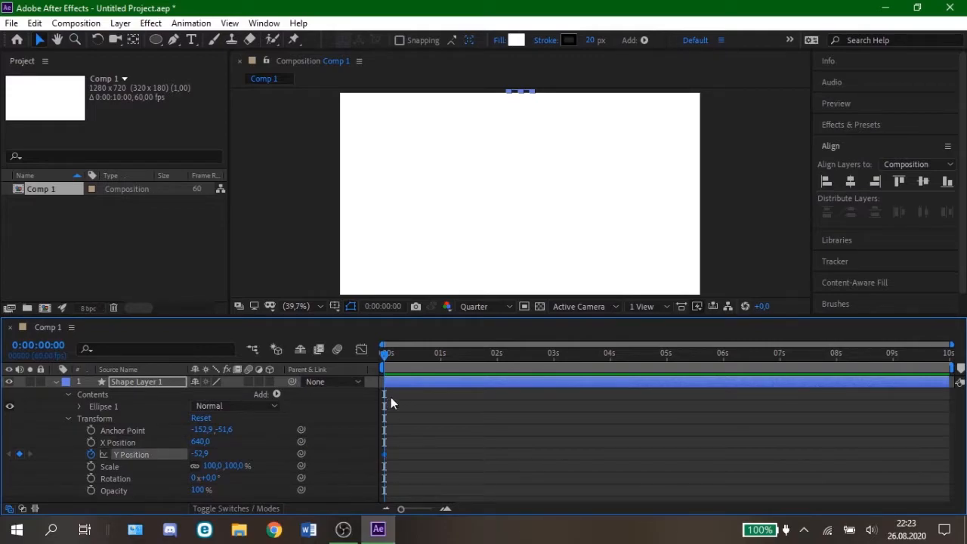
{"action": "left_click_drag", "start_coordinate": [390, 356], "coordinate": [413, 355]}
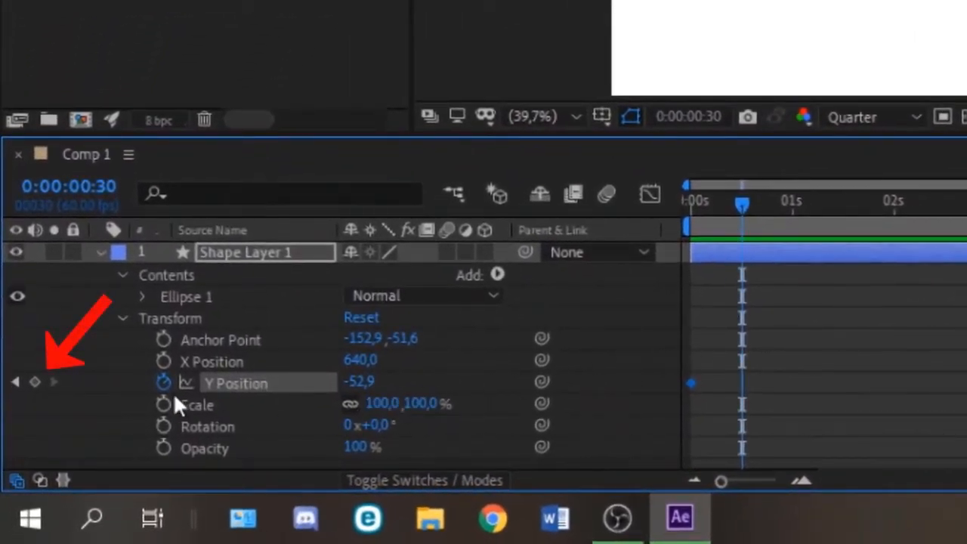
{"action": "left_click", "coordinate": [40, 380]}
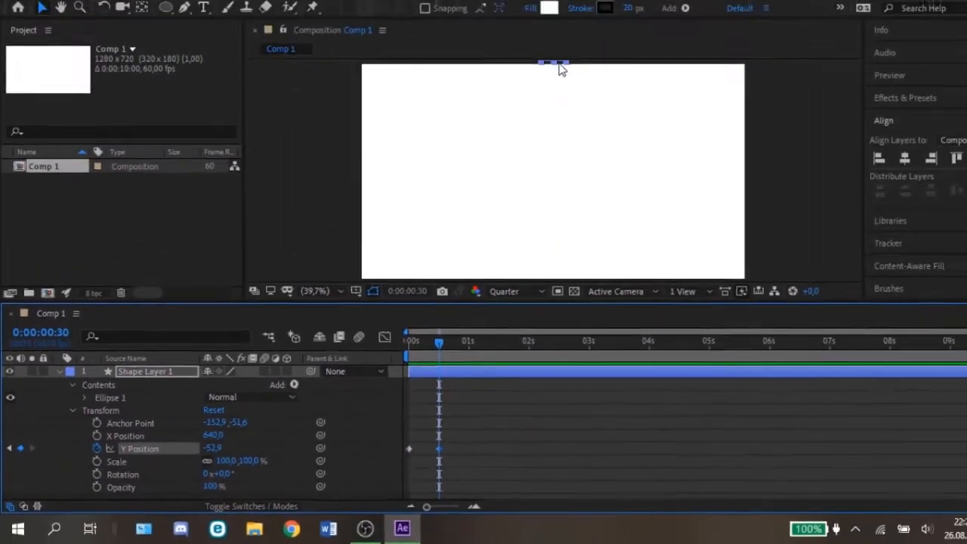
Step: Move the circle down to the composition's bottom edge, Y about 669, at 0:00:00:30 and align it to the horizontal centre
{"action": "key", "text": "comma"}
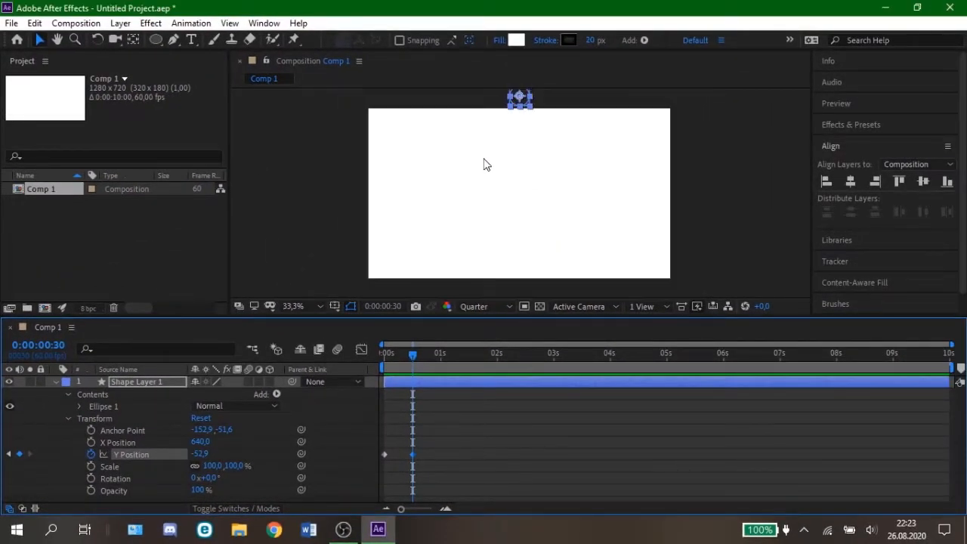
{"action": "left_click_drag", "start_coordinate": [523, 103], "coordinate": [530, 279]}
{"action": "left_click", "coordinate": [852, 182]}
{"action": "scroll", "coordinate": [529, 279], "scroll_direction": "up", "scroll_amount": 2}
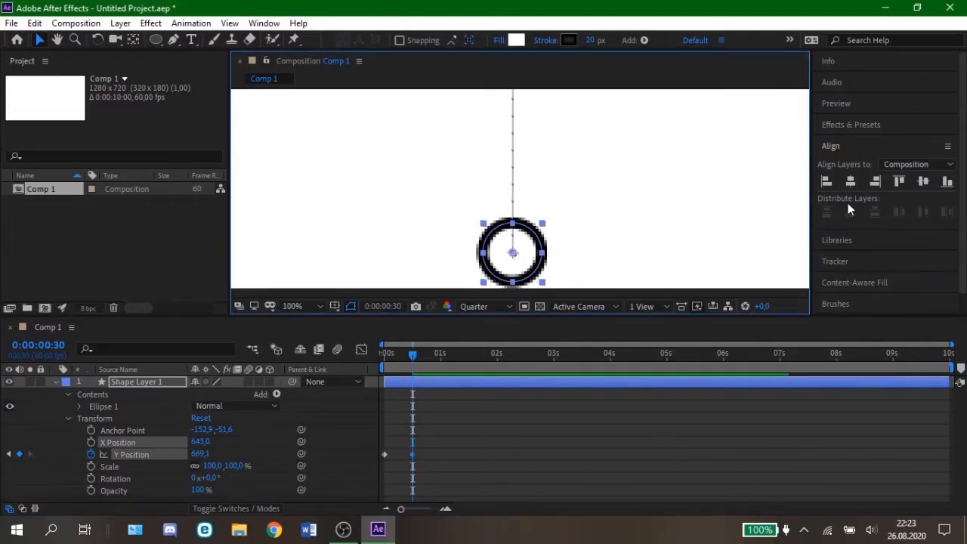
{"action": "left_click", "coordinate": [851, 182]}
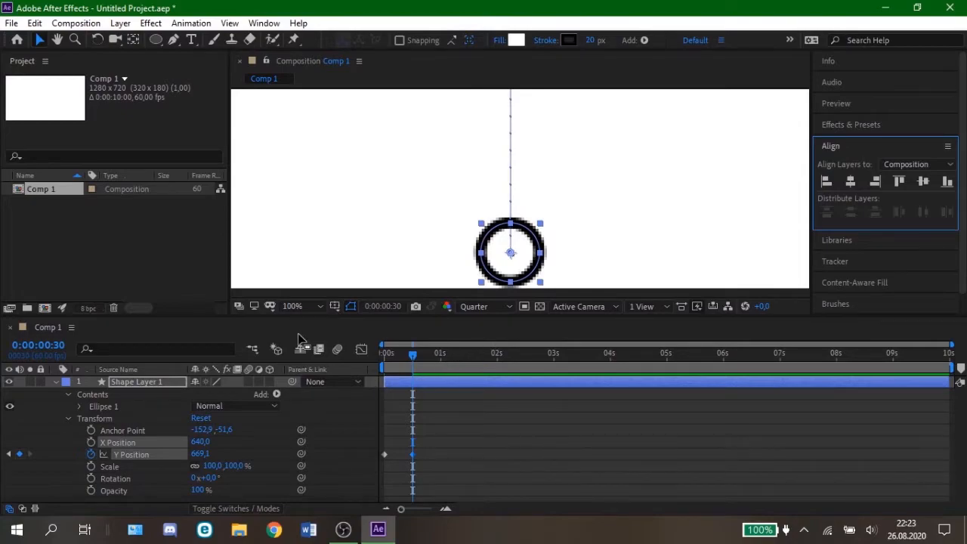
Step: Fit the whole composition in the viewer and add a Y Position keyframe for Shape Layer 1 at 0:00:00:31
{"action": "left_click", "coordinate": [300, 310]}
{"action": "left_click", "coordinate": [303, 59]}
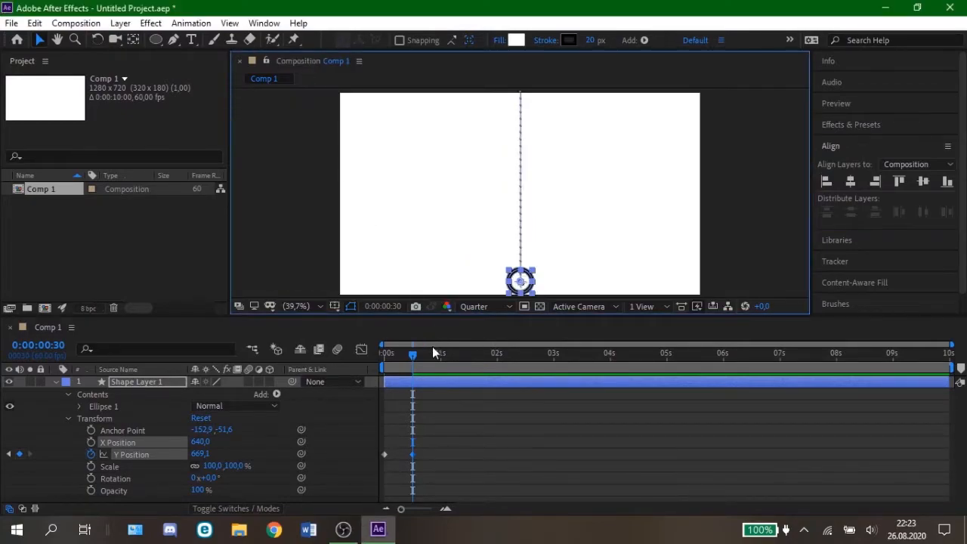
{"action": "mouse_move", "coordinate": [412, 361]}
{"action": "left_mouse_down"}
{"action": "mouse_move", "coordinate": [372, 364]}
{"action": "mouse_move", "coordinate": [415, 364]}
{"action": "left_mouse_up"}
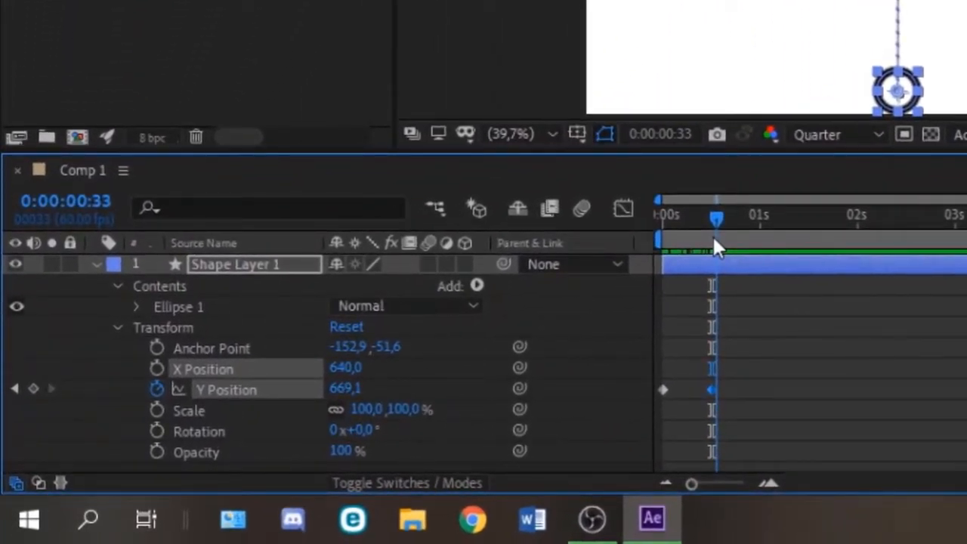
{"action": "left_click_drag", "start_coordinate": [716, 248], "coordinate": [713, 249]}
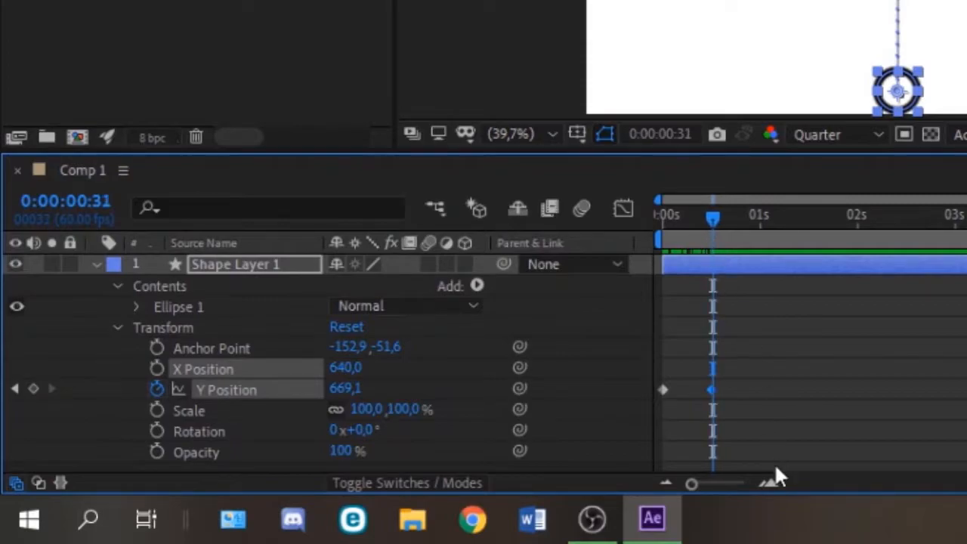
{"action": "left_click", "coordinate": [769, 484]}
{"action": "left_click", "coordinate": [771, 485]}
{"action": "left_click", "coordinate": [770, 484]}
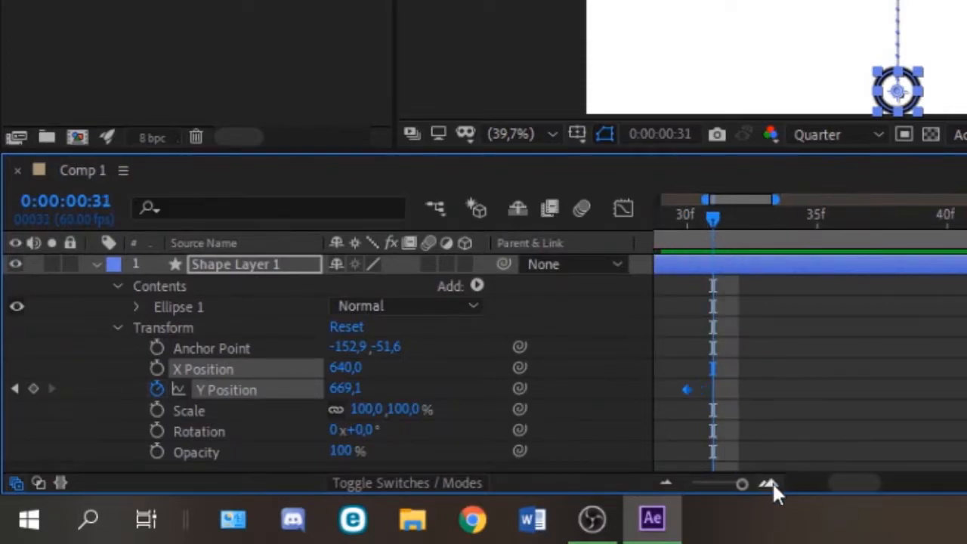
{"action": "mouse_move", "coordinate": [710, 233]}
{"action": "left_mouse_down"}
{"action": "mouse_move", "coordinate": [696, 225]}
{"action": "mouse_move", "coordinate": [710, 237]}
{"action": "left_mouse_up"}
{"action": "left_click", "coordinate": [33, 388]}
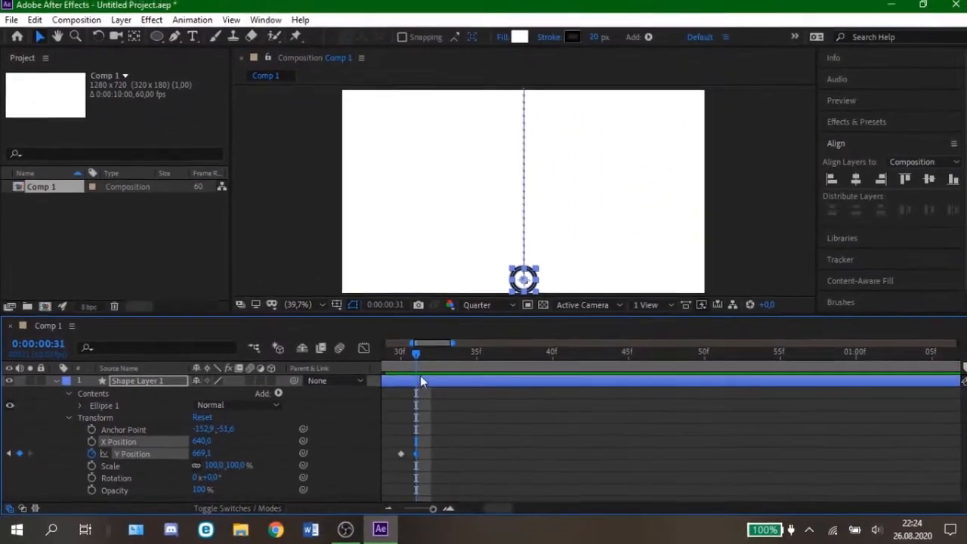
Step: Add a Y Position keyframe at 0:00:01:00 and align the circle to the composition's horizontal and vertical centre
{"action": "left_click", "coordinate": [388, 509]}
{"action": "left_click", "coordinate": [388, 509]}
{"action": "left_click_drag", "start_coordinate": [432, 354], "coordinate": [526, 363]}
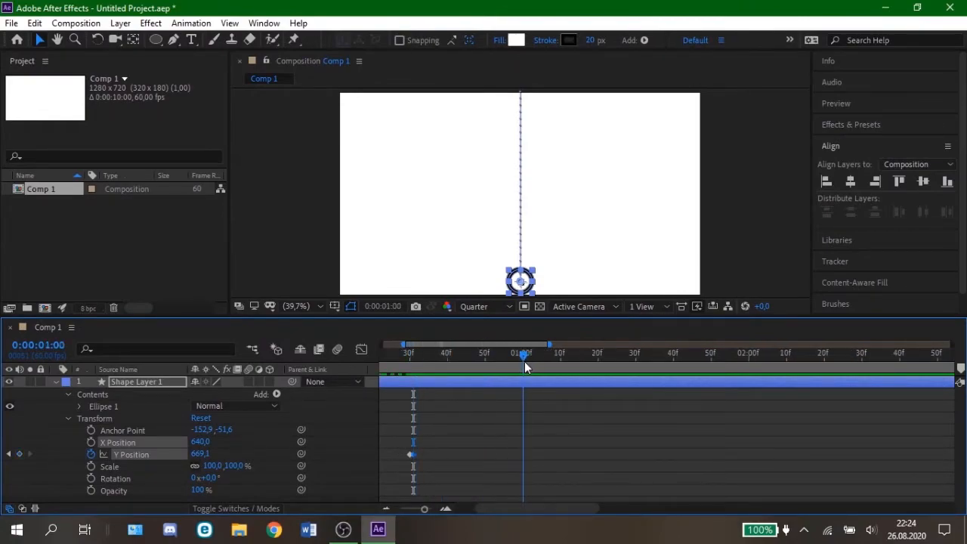
{"action": "left_click", "coordinate": [19, 454]}
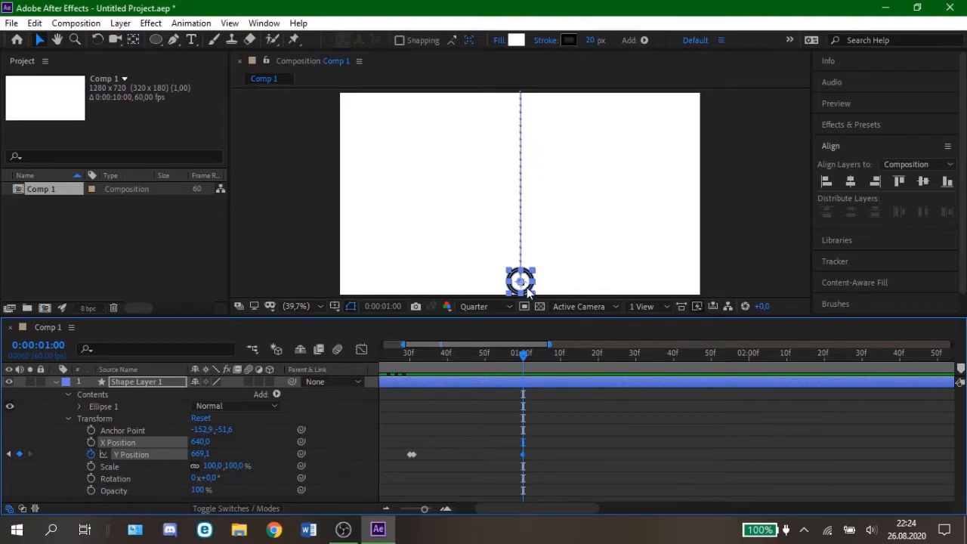
{"action": "left_click", "coordinate": [849, 183]}
{"action": "left_click", "coordinate": [923, 183]}
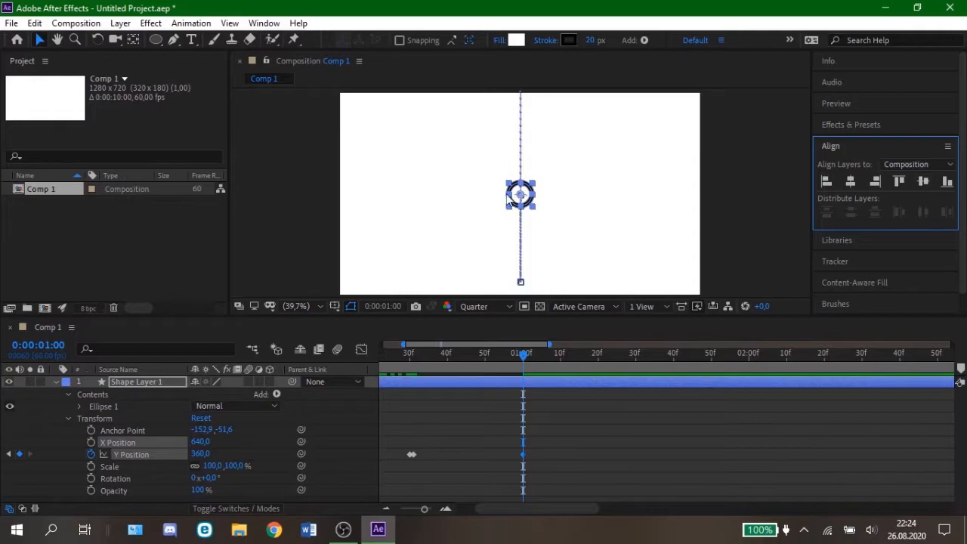
Step: Preview the circle's drop and rise from the start of the composition
{"action": "left_click", "coordinate": [386, 508]}
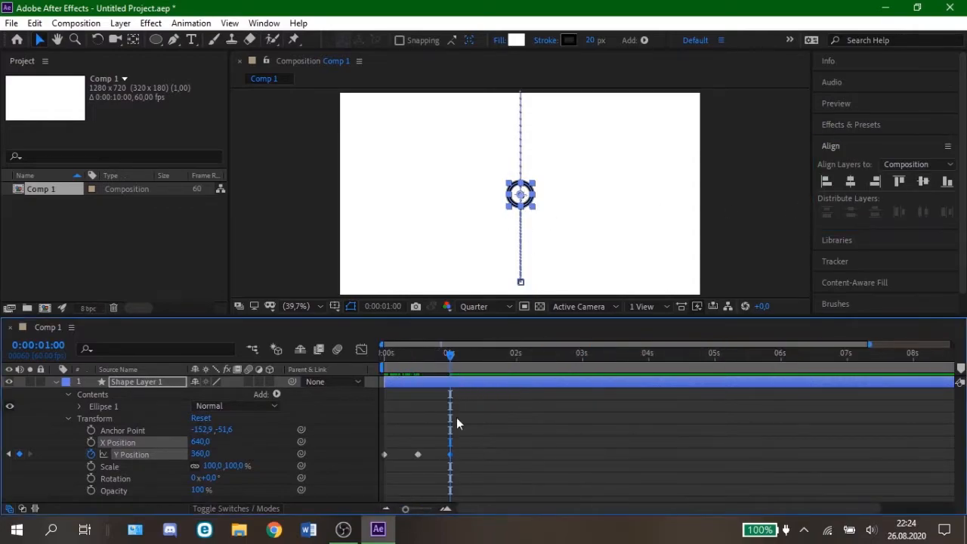
{"action": "left_click_drag", "start_coordinate": [449, 352], "coordinate": [373, 367]}
{"action": "key", "text": "space"}
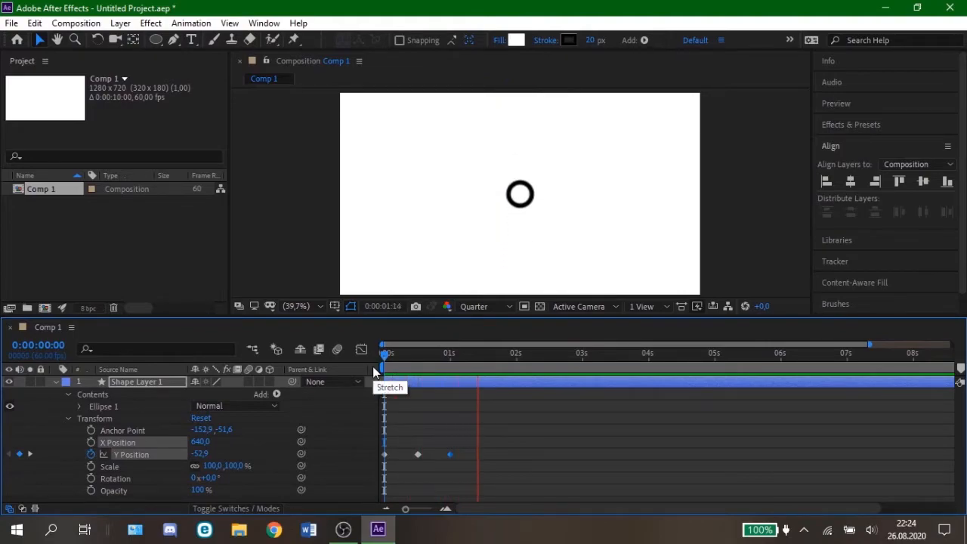
{"action": "key", "text": "space"}
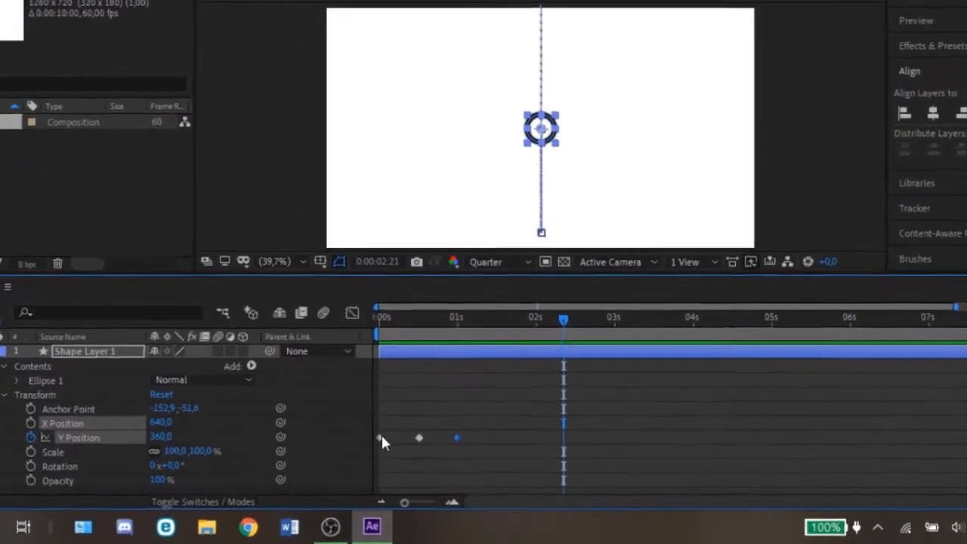
Step: Show the Y Position curve in the Graph Editor and apply Easy Ease to both the falling and rising segments
{"action": "left_click", "coordinate": [380, 439]}
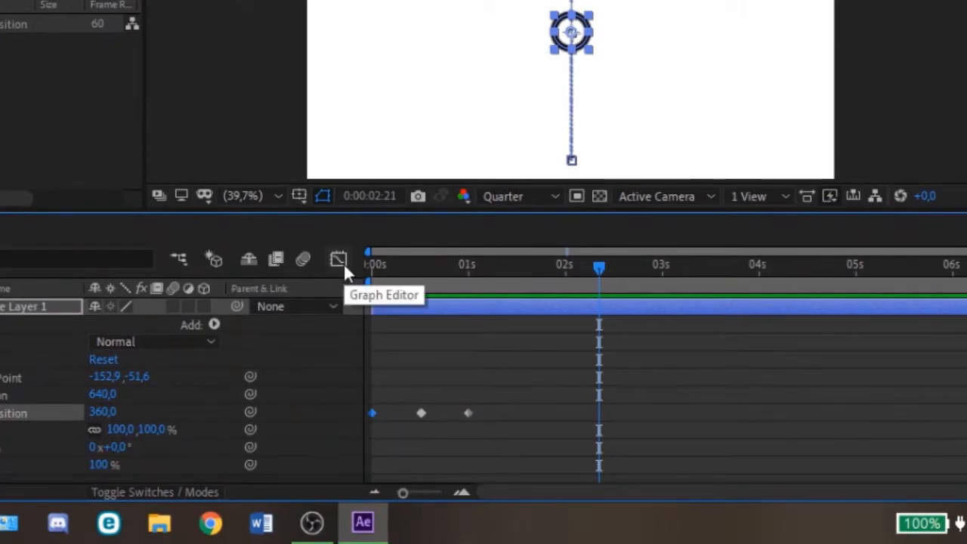
{"action": "left_click", "coordinate": [338, 260]}
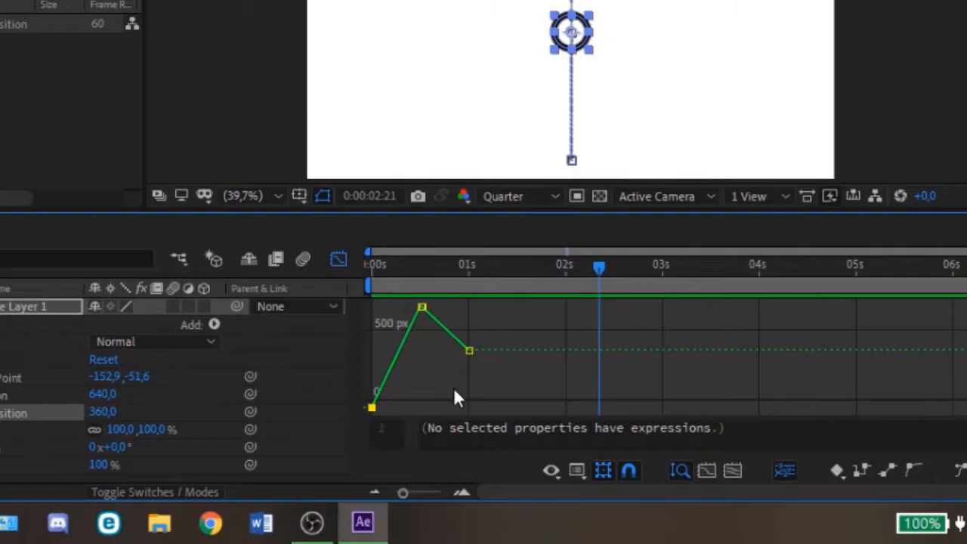
{"action": "left_click", "coordinate": [462, 492]}
{"action": "left_click_drag", "start_coordinate": [574, 496], "coordinate": [486, 496]}
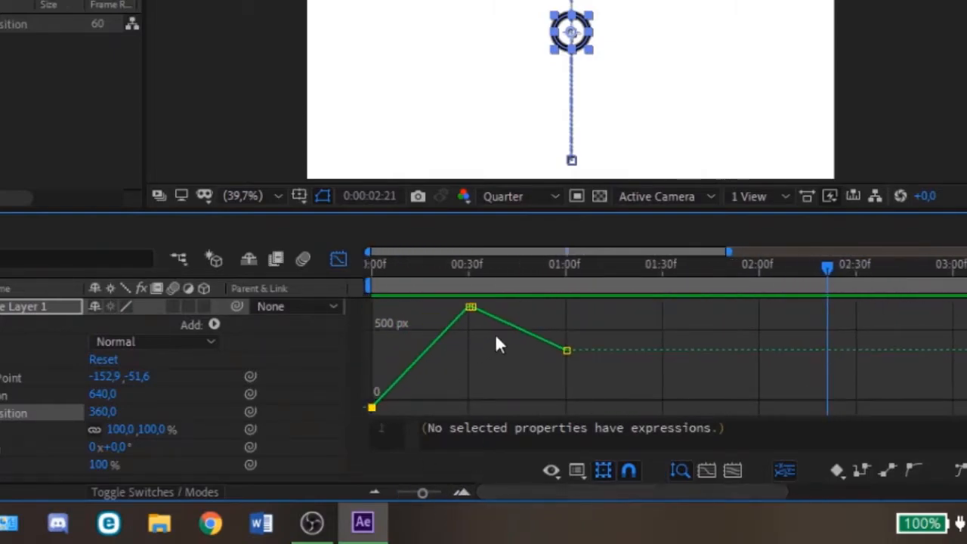
{"action": "left_click_drag", "start_coordinate": [814, 270], "coordinate": [420, 287]}
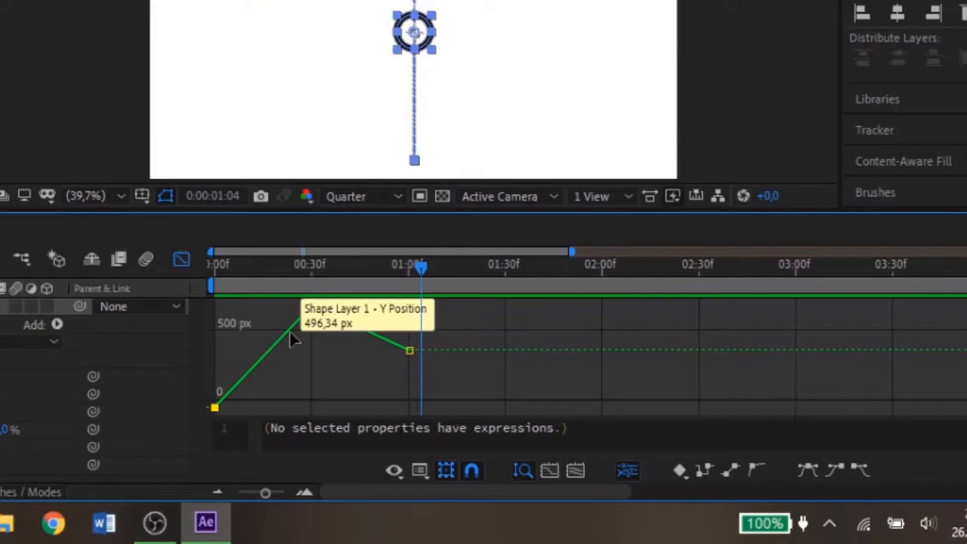
{"action": "left_click", "coordinate": [289, 332]}
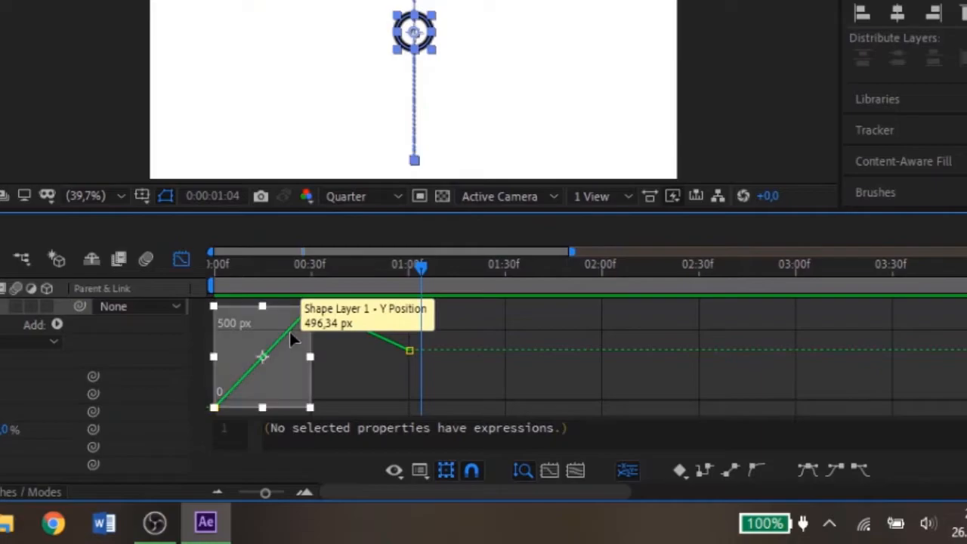
{"action": "left_click", "coordinate": [810, 473]}
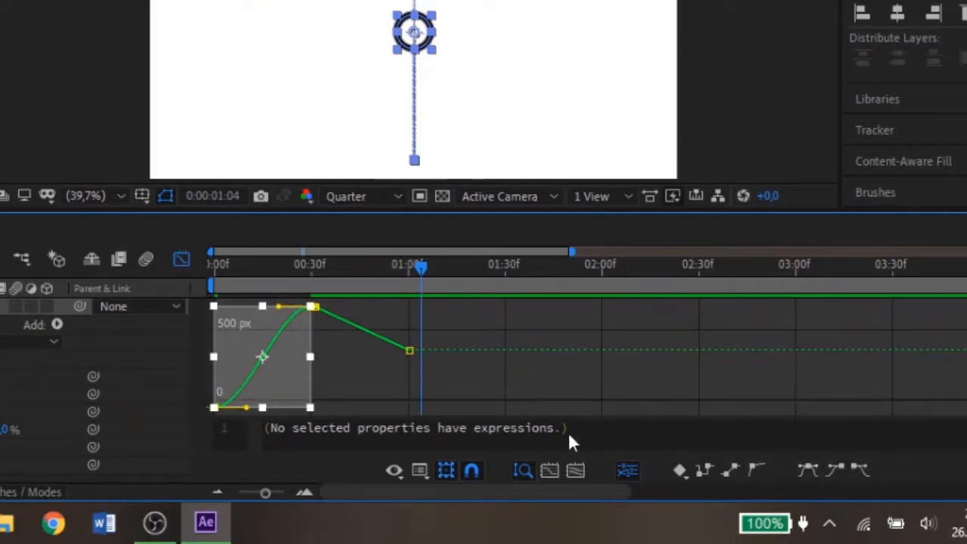
{"action": "left_click", "coordinate": [361, 332]}
{"action": "left_click", "coordinate": [810, 473]}
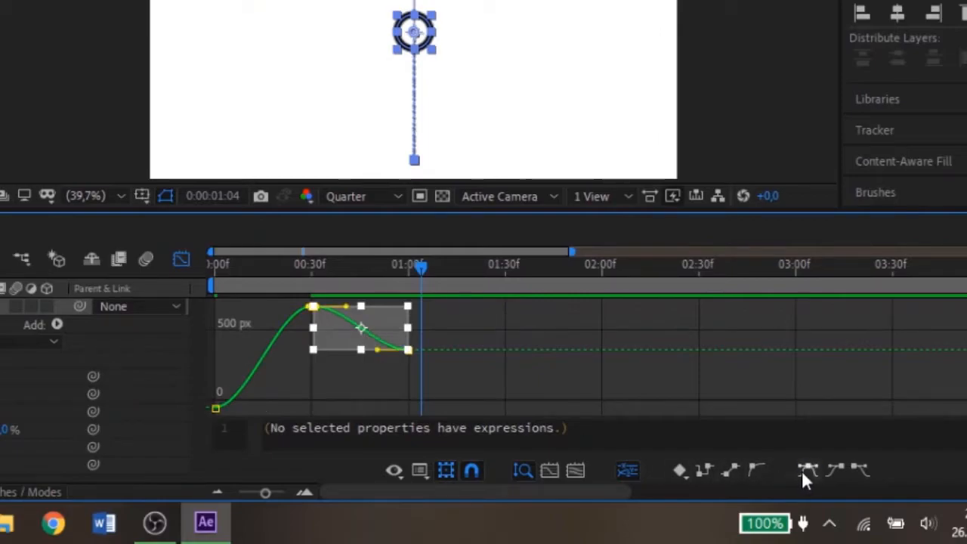
Step: Reshape the falling segment of the Y Position curve so it starts slowly and steepens sharply towards 0:00:00:30
{"action": "left_click", "coordinate": [255, 371]}
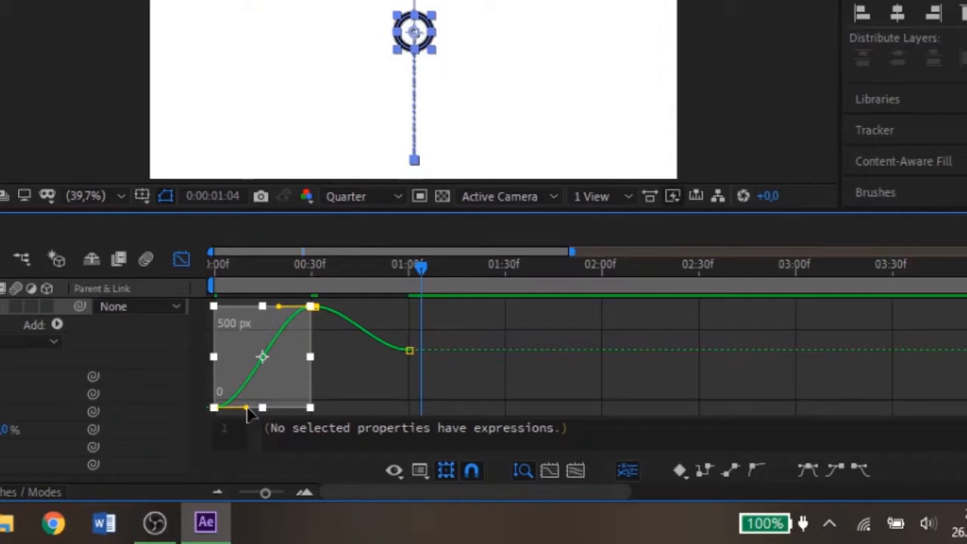
{"action": "left_click_drag", "start_coordinate": [247, 408], "coordinate": [296, 406]}
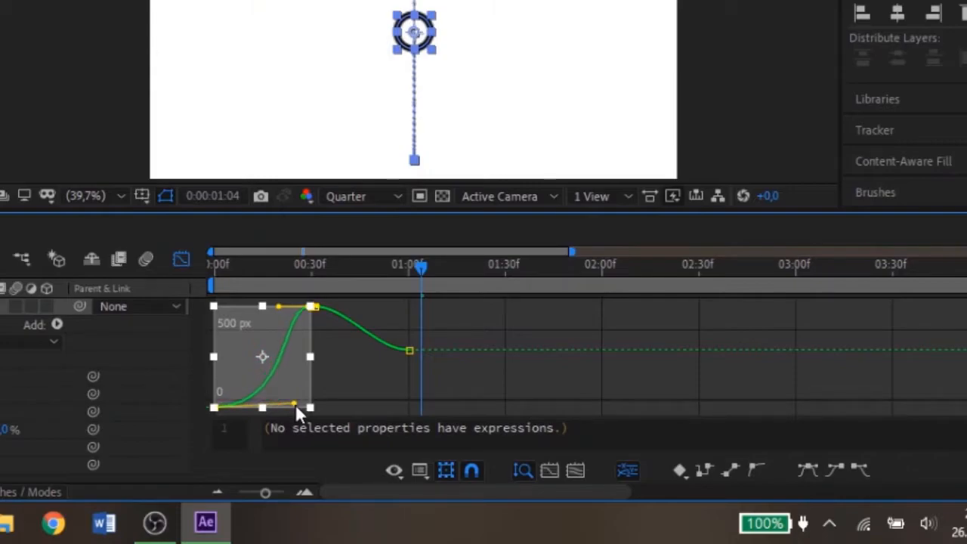
{"action": "left_click_drag", "start_coordinate": [278, 307], "coordinate": [291, 400]}
{"action": "left_click_drag", "start_coordinate": [421, 265], "coordinate": [315, 286]}
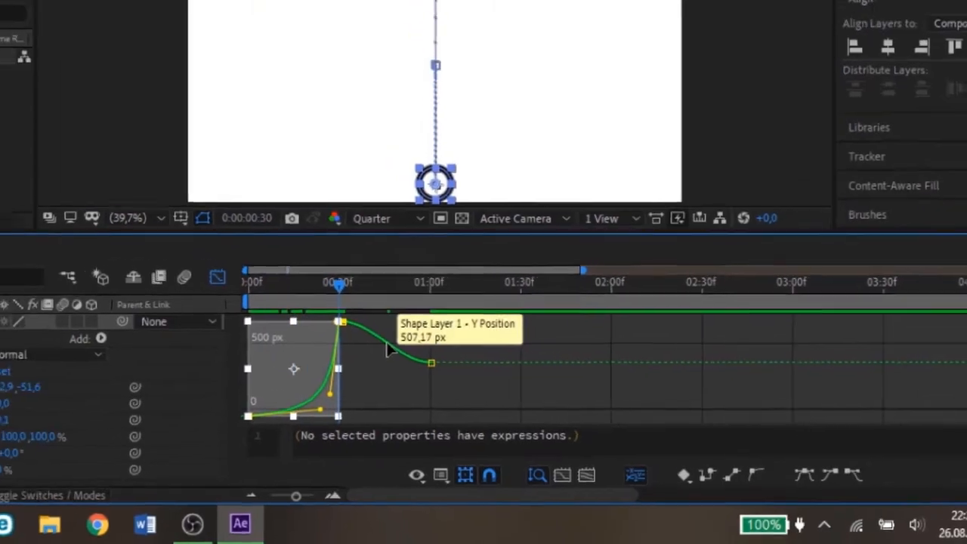
Step: Reshape the rising segment of the Y Position curve so it leaves the impact fast and eases out, then close the Graph Editor
{"action": "left_click", "coordinate": [350, 330]}
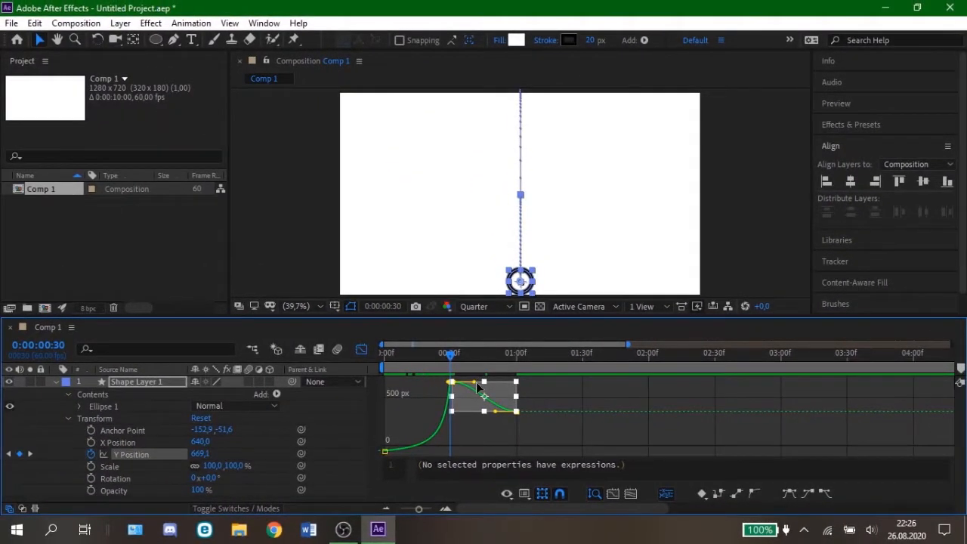
{"action": "left_click_drag", "start_coordinate": [474, 384], "coordinate": [465, 406]}
{"action": "mouse_move", "coordinate": [454, 367]}
{"action": "left_mouse_down"}
{"action": "mouse_move", "coordinate": [519, 363]}
{"action": "mouse_move", "coordinate": [377, 361]}
{"action": "mouse_move", "coordinate": [518, 373]}
{"action": "mouse_move", "coordinate": [454, 372]}
{"action": "mouse_move", "coordinate": [447, 361]}
{"action": "left_mouse_up"}
{"action": "left_click", "coordinate": [362, 351]}
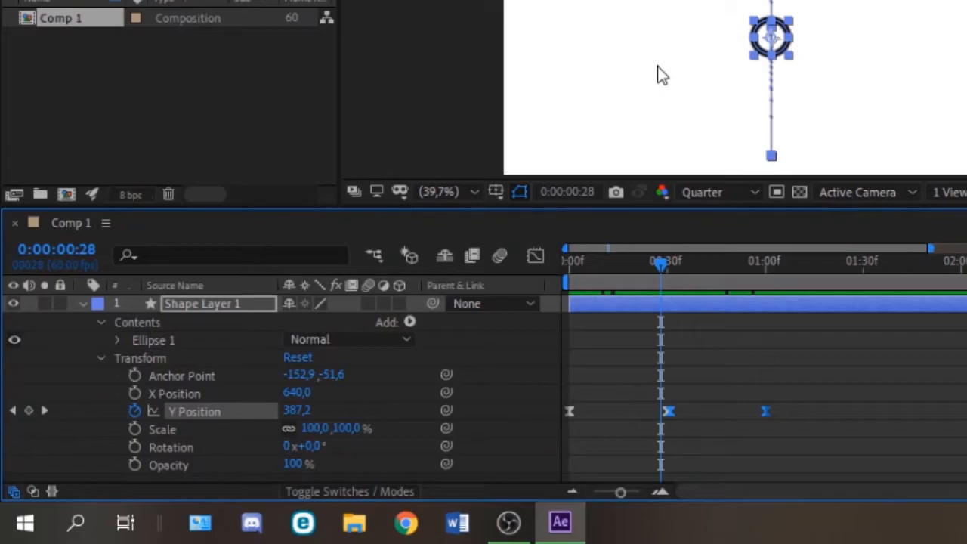
Step: Keyframe Shape Layer 1's Scale at 0:00:00:28, unlink its proportions, and keyframe a 127% horizontal scale at 0:00:00:30
{"action": "left_click", "coordinate": [135, 429]}
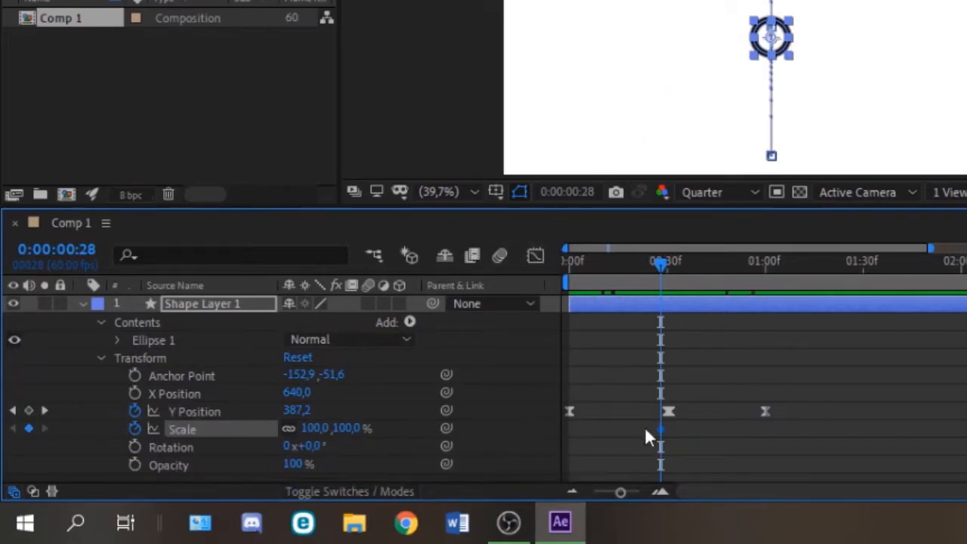
{"action": "left_click", "coordinate": [660, 491]}
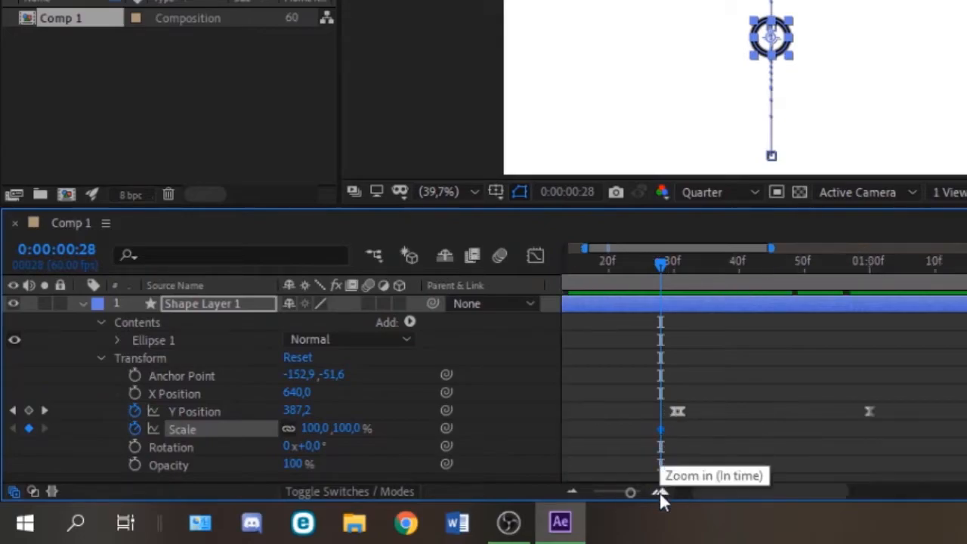
{"action": "left_click", "coordinate": [659, 492]}
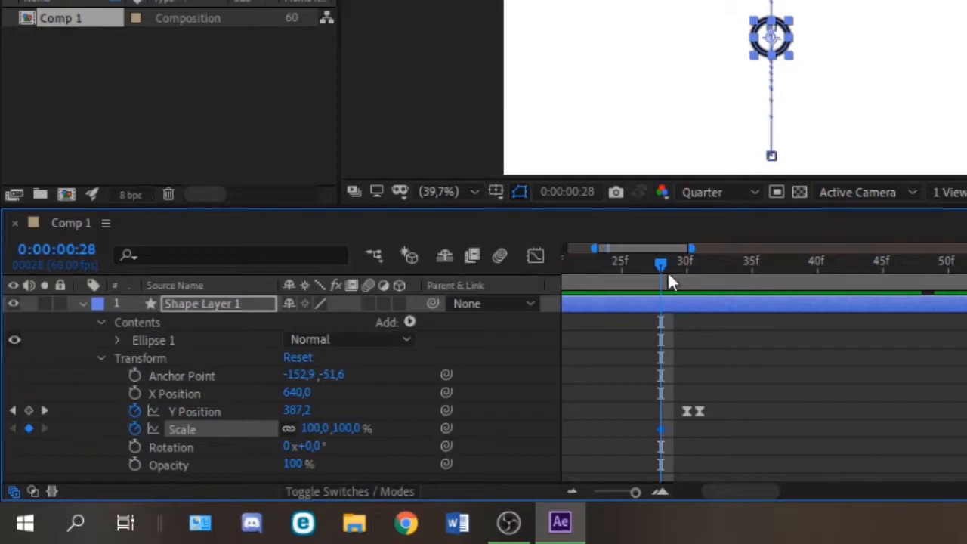
{"action": "left_click_drag", "start_coordinate": [658, 263], "coordinate": [682, 262]}
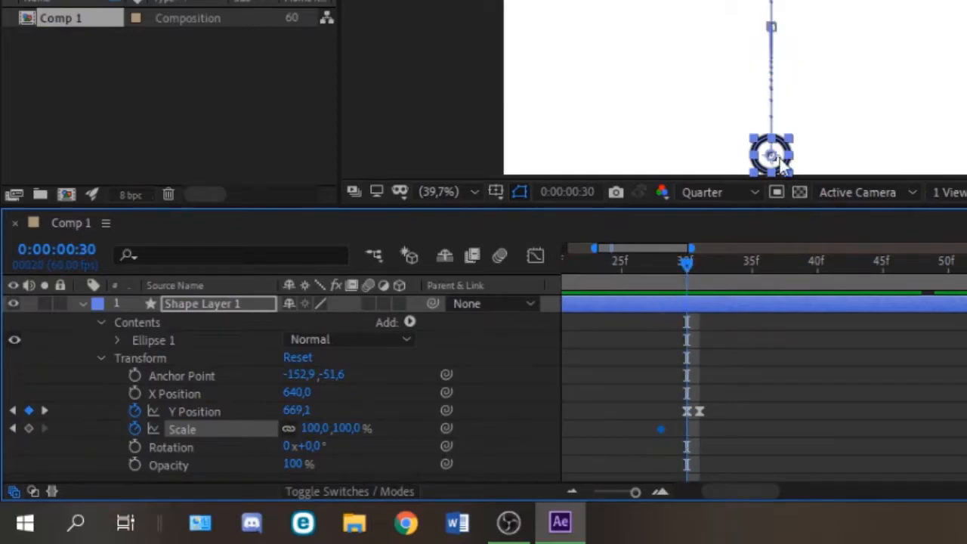
{"action": "left_click", "coordinate": [28, 428]}
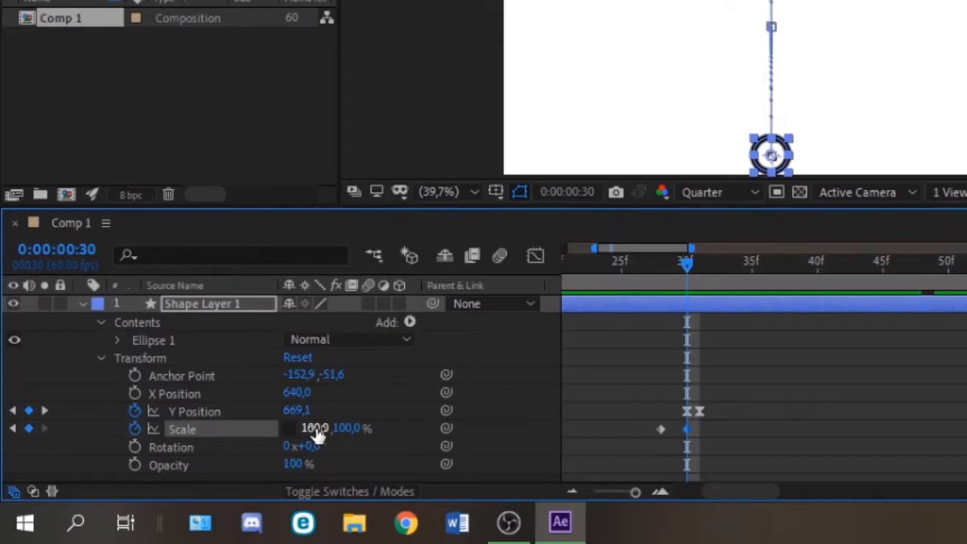
{"action": "left_click_drag", "start_coordinate": [318, 437], "coordinate": [349, 431]}
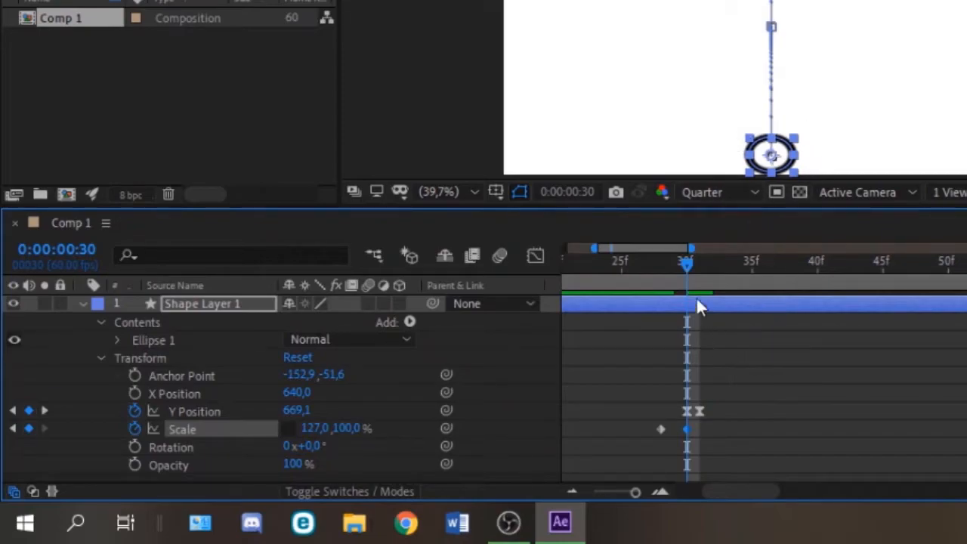
Step: Add a Scale keyframe at 0:00:00:32 and set the horizontal scale to 100%
{"action": "left_click", "coordinate": [694, 263]}
{"action": "mouse_move", "coordinate": [704, 263]}
{"action": "left_mouse_down"}
{"action": "mouse_move", "coordinate": [720, 264]}
{"action": "mouse_move", "coordinate": [712, 277]}
{"action": "left_mouse_up"}
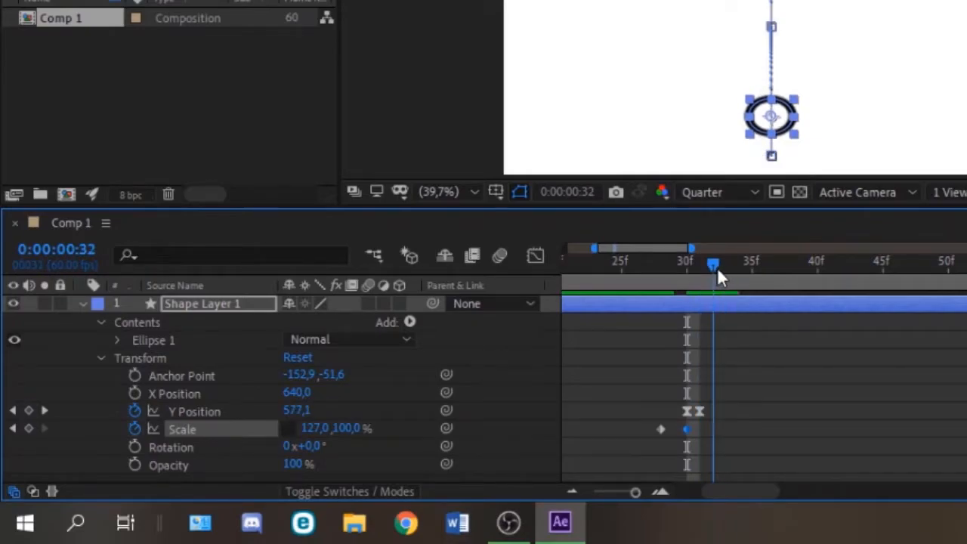
{"action": "left_click", "coordinate": [29, 429]}
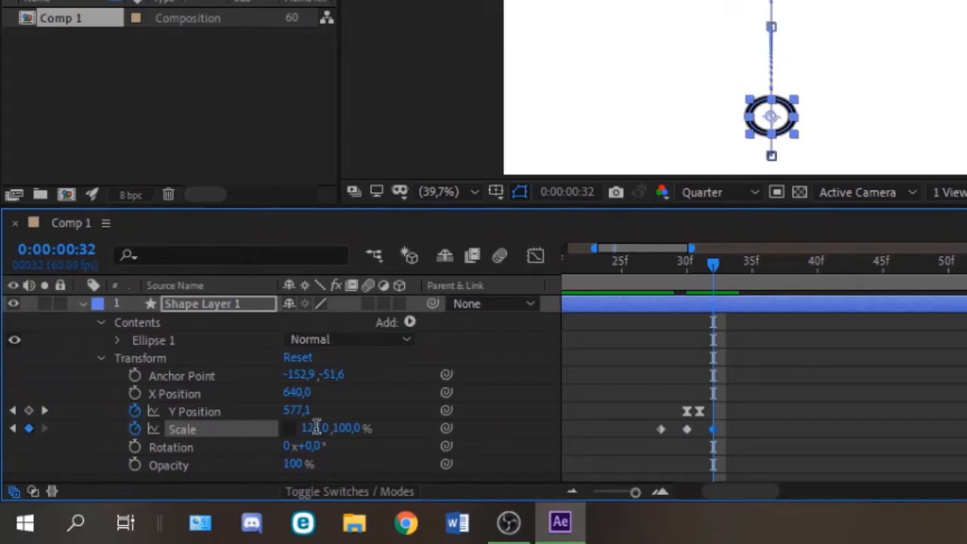
{"action": "left_click", "coordinate": [314, 427]}
{"action": "type", "text": "100"}
{"action": "key", "text": "Return"}
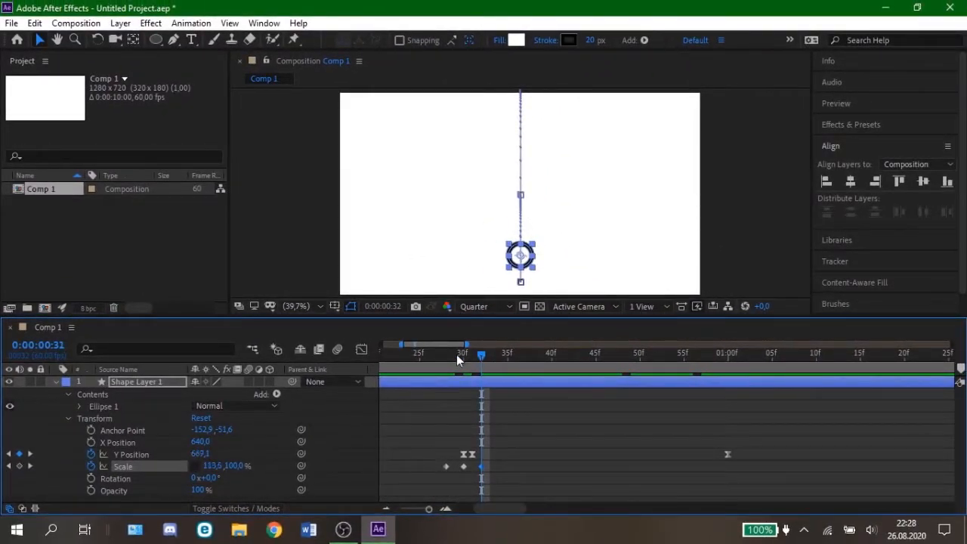
Step: Scrub through the squash at impact and add a Scale keyframe for Shape Layer 1 at 0:00:01:00
{"action": "left_click_drag", "start_coordinate": [456, 355], "coordinate": [637, 376]}
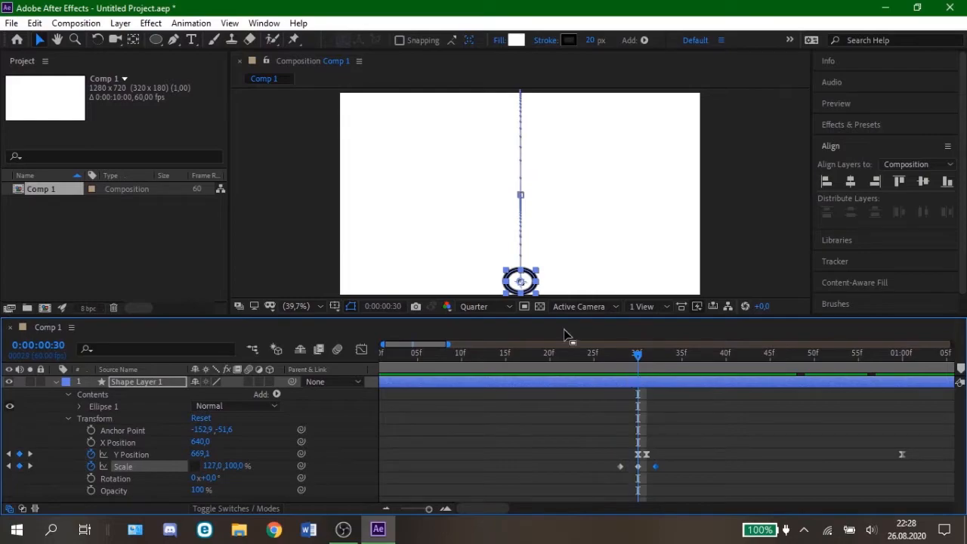
{"action": "left_click", "coordinate": [576, 270]}
{"action": "left_click_drag", "start_coordinate": [638, 359], "coordinate": [687, 368]}
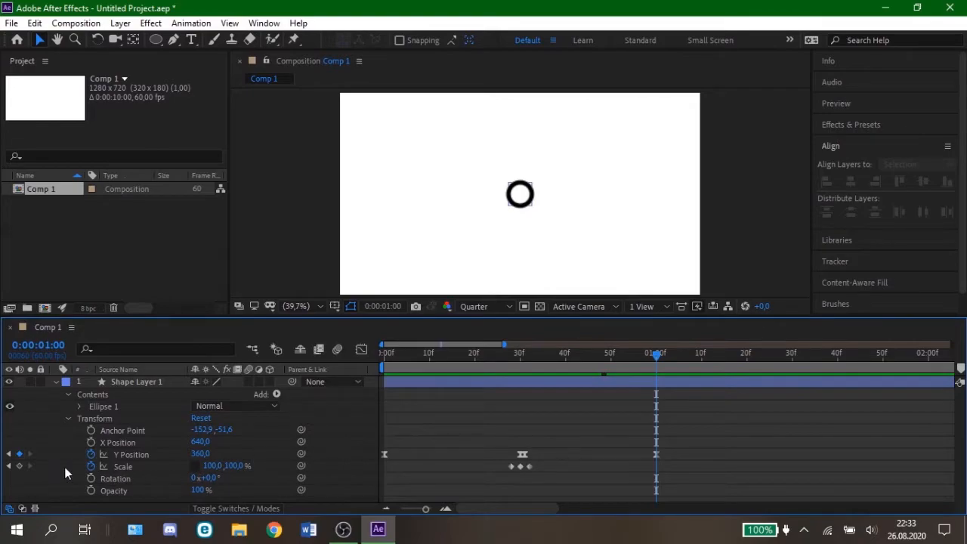
{"action": "left_click", "coordinate": [19, 466]}
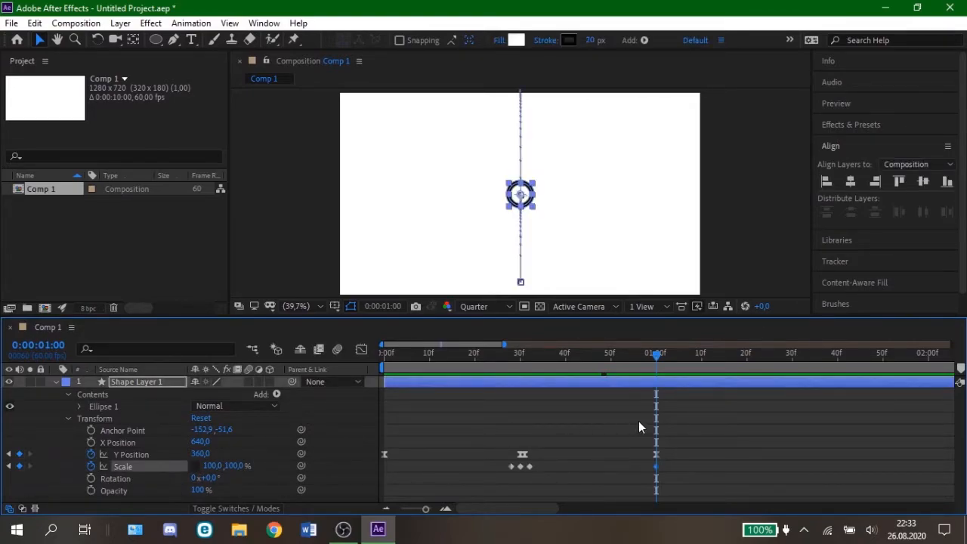
Step: Add Scale keyframes for Shape Layer 1 at 0:00:01:30 and 0:00:01:31
{"action": "left_click_drag", "start_coordinate": [657, 361], "coordinate": [791, 360]}
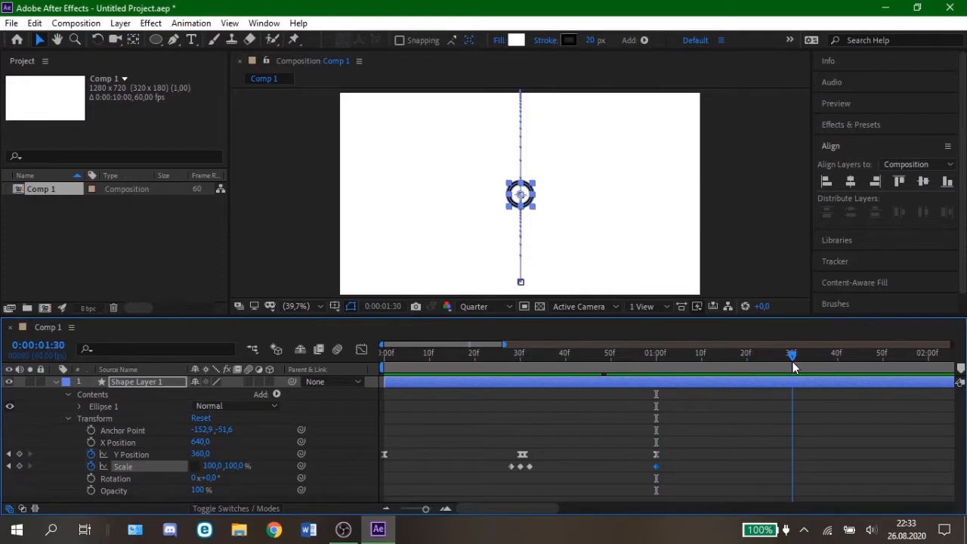
{"action": "left_click", "coordinate": [20, 466]}
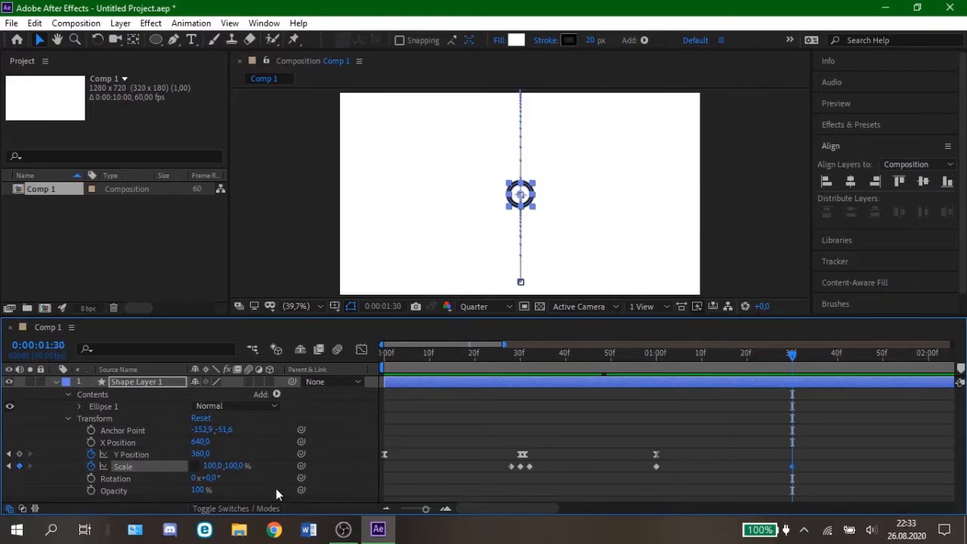
{"action": "left_click", "coordinate": [445, 510]}
{"action": "left_click_drag", "start_coordinate": [799, 355], "coordinate": [807, 361]}
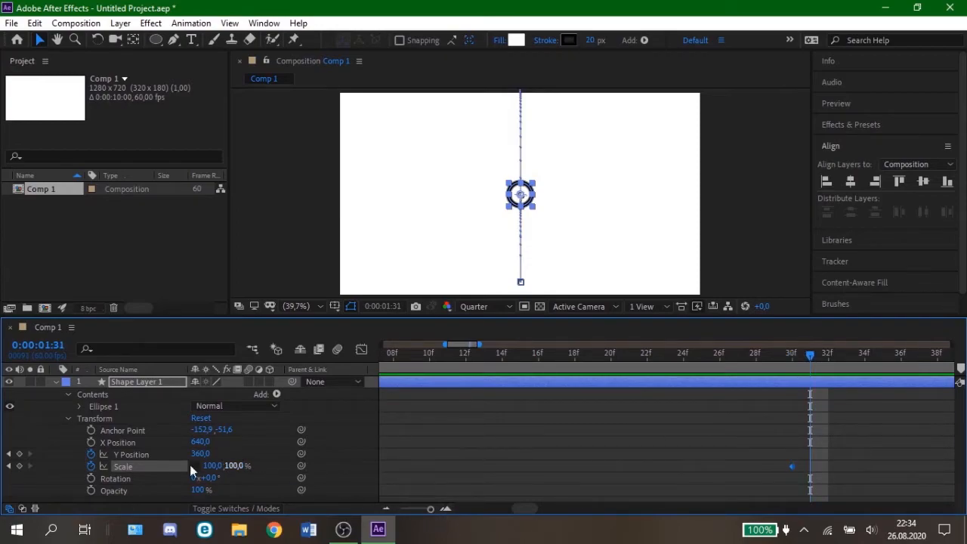
{"action": "left_click", "coordinate": [19, 466]}
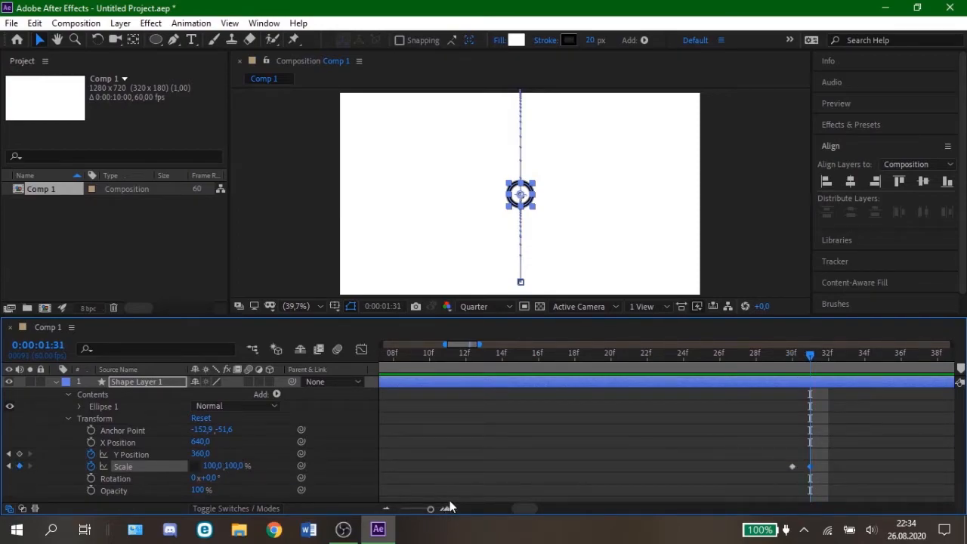
Step: Add a Scale keyframe for Shape Layer 1 at 0:00:02:00
{"action": "left_click", "coordinate": [385, 509]}
{"action": "left_click", "coordinate": [385, 509]}
{"action": "left_click_drag", "start_coordinate": [806, 356], "coordinate": [944, 362]}
{"action": "left_click", "coordinate": [19, 466]}
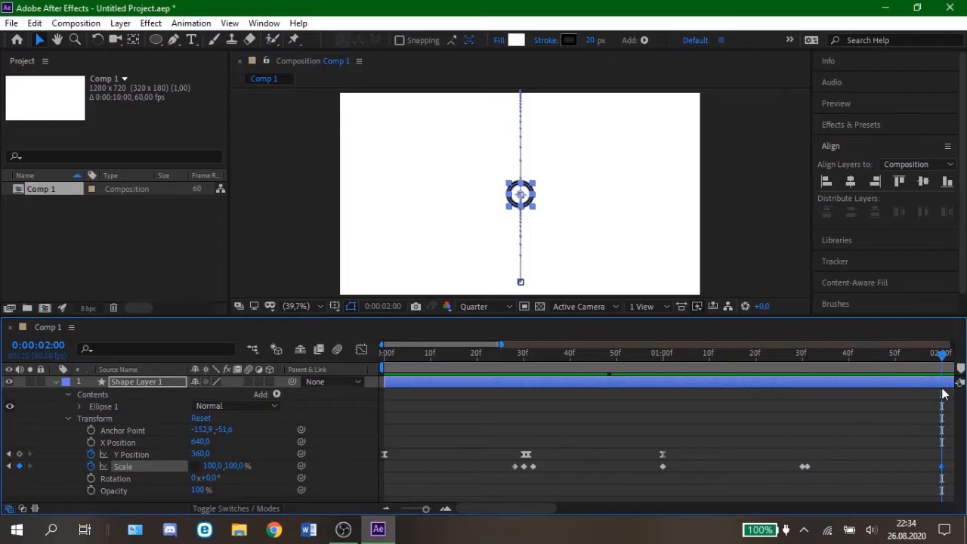
Step: Set Shape Layer 1's Scale keyframes at 0:00:01:30 and 0:00:01:31 to 150%
{"action": "mouse_move", "coordinate": [941, 357]}
{"action": "left_mouse_down"}
{"action": "mouse_move", "coordinate": [791, 376]}
{"action": "mouse_move", "coordinate": [802, 375]}
{"action": "left_mouse_up"}
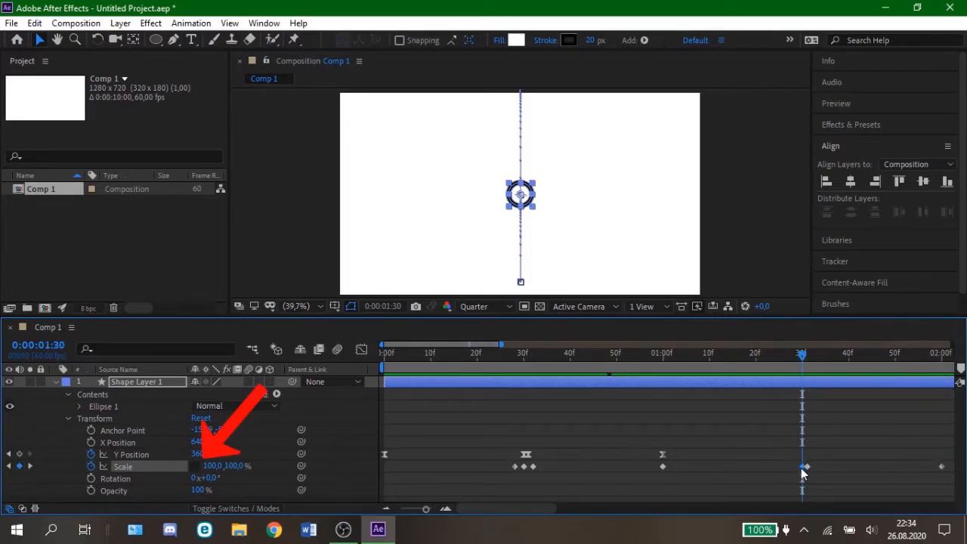
{"action": "left_click_drag", "start_coordinate": [212, 465], "coordinate": [252, 474]}
{"action": "left_click", "coordinate": [806, 466]}
{"action": "left_click_drag", "start_coordinate": [213, 467], "coordinate": [250, 469]}
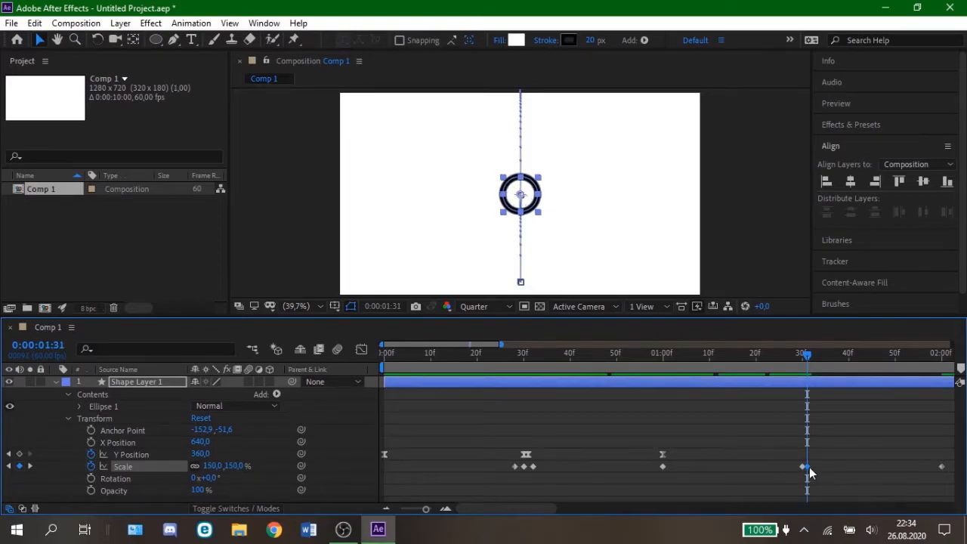
{"action": "left_click", "coordinate": [597, 255]}
Step: Apply Easy Ease to Shape Layer 1's Scale graph between the keyframes at 0:00:01:00 and 0:00:02:00
{"action": "left_click_drag", "start_coordinate": [805, 356], "coordinate": [940, 394]}
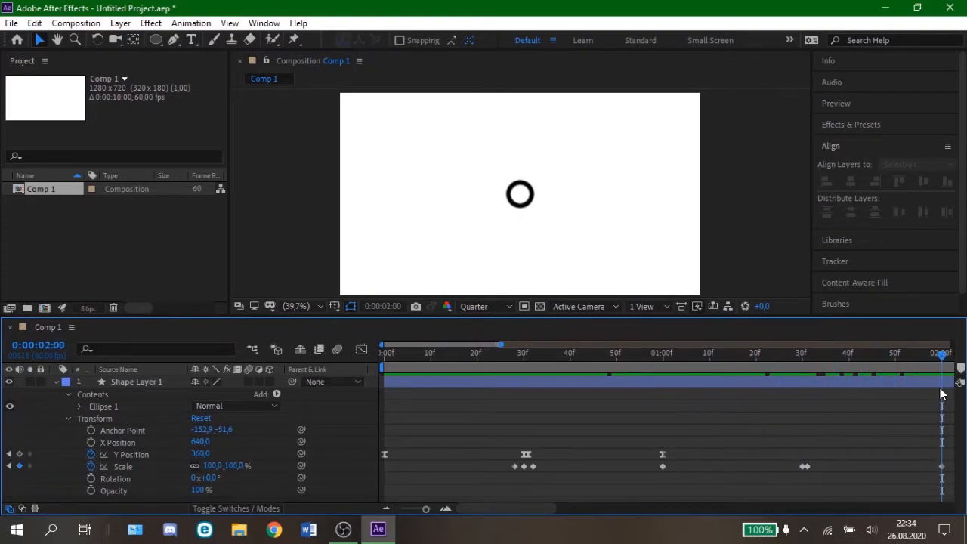
{"action": "left_click", "coordinate": [662, 466]}
{"action": "left_click", "coordinate": [359, 349]}
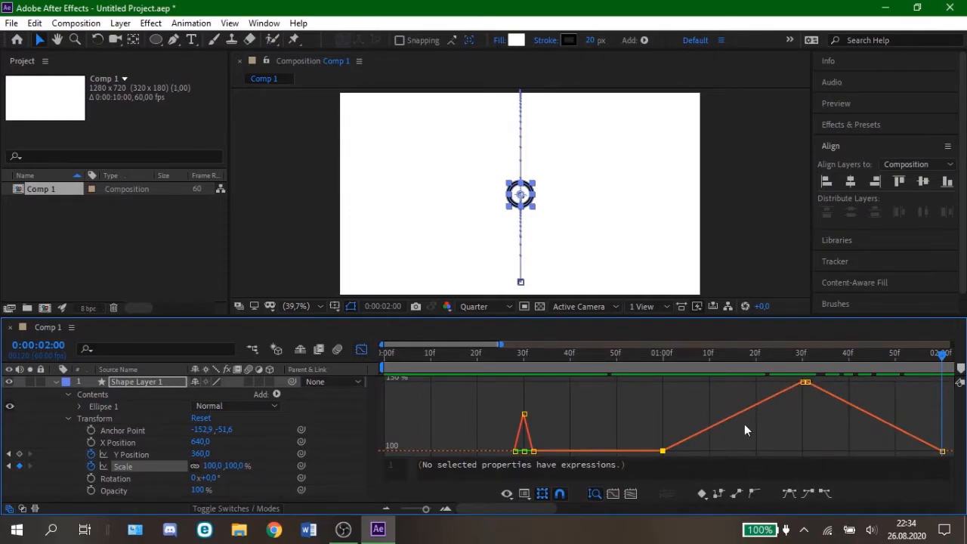
{"action": "left_click", "coordinate": [805, 382], "text": "shift"}
{"action": "left_click", "coordinate": [789, 495]}
{"action": "left_click", "coordinate": [855, 410]}
{"action": "left_click", "coordinate": [788, 494]}
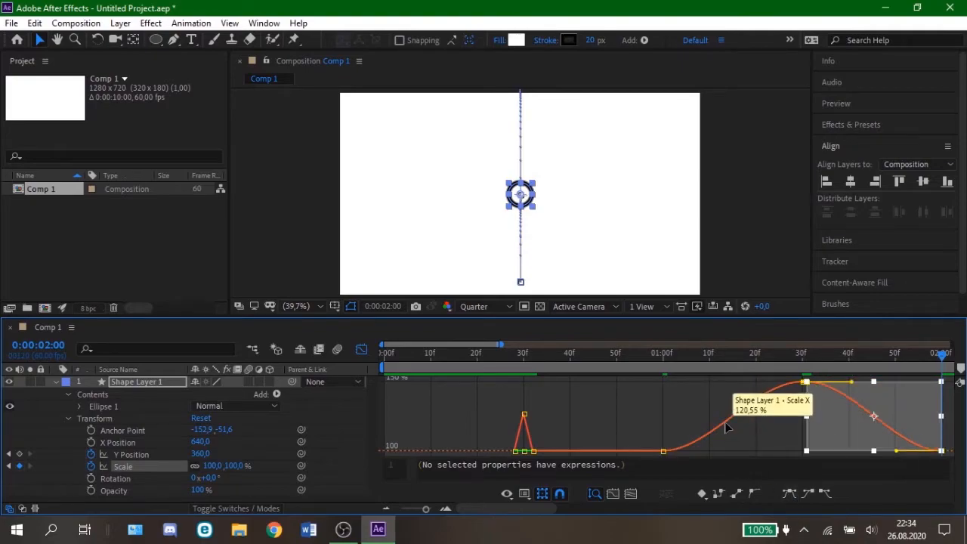
Step: Reshape the Scale curve with its Bezier handles for a fast, flattening rise and a steep final fall, and close the graph
{"action": "left_click", "coordinate": [725, 428]}
{"action": "left_click_drag", "start_coordinate": [756, 381], "coordinate": [721, 395]}
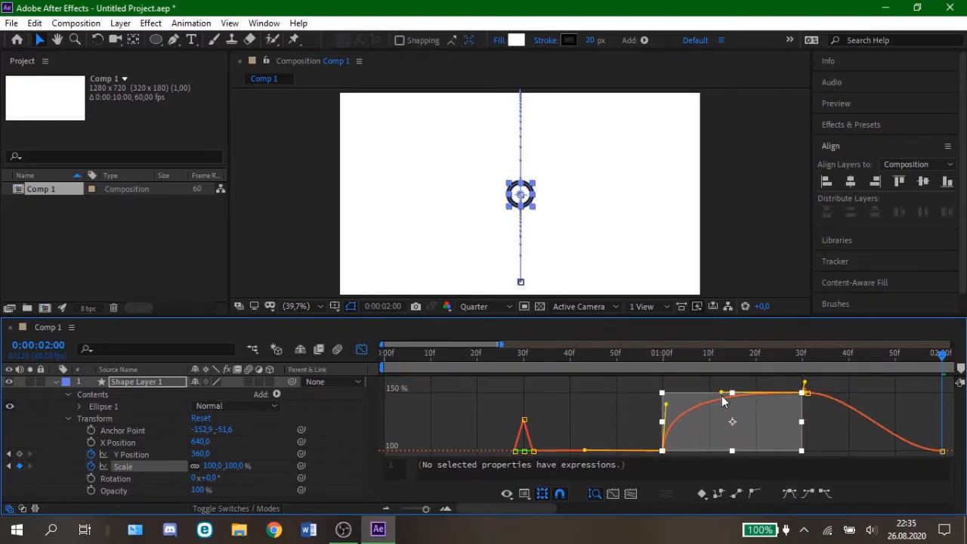
{"action": "left_click", "coordinate": [859, 406]}
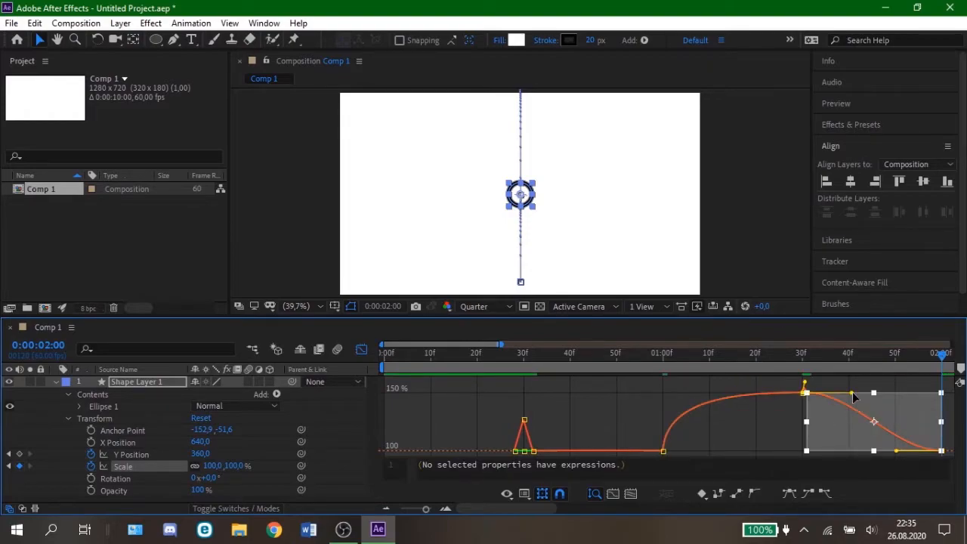
{"action": "left_click_drag", "start_coordinate": [851, 392], "coordinate": [908, 391]}
{"action": "left_click_drag", "start_coordinate": [895, 451], "coordinate": [936, 433]}
{"action": "left_click_drag", "start_coordinate": [941, 354], "coordinate": [896, 424]}
{"action": "left_click", "coordinate": [366, 351]}
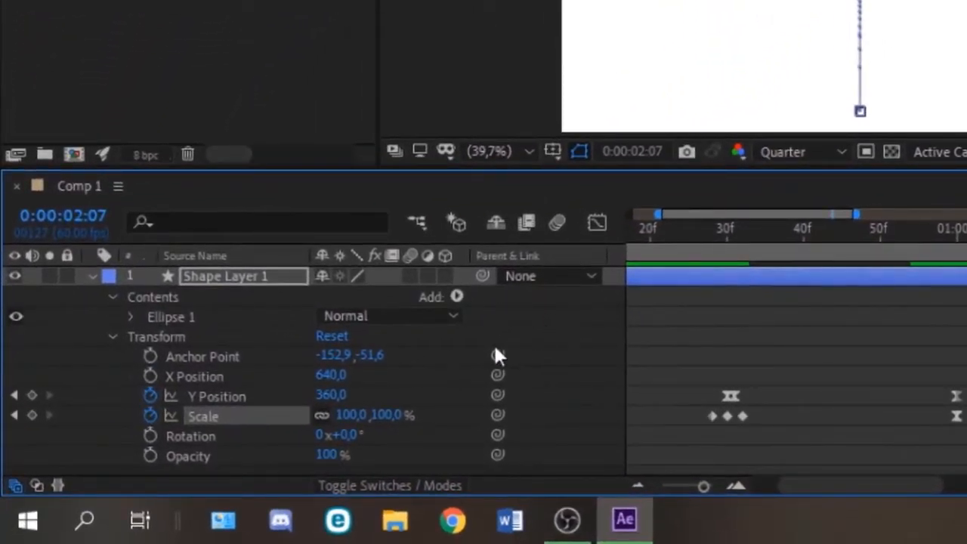
Step: Enable motion blur for Shape Layer 1 and the composition, and preview the animation from the start
{"action": "left_click", "coordinate": [90, 276]}
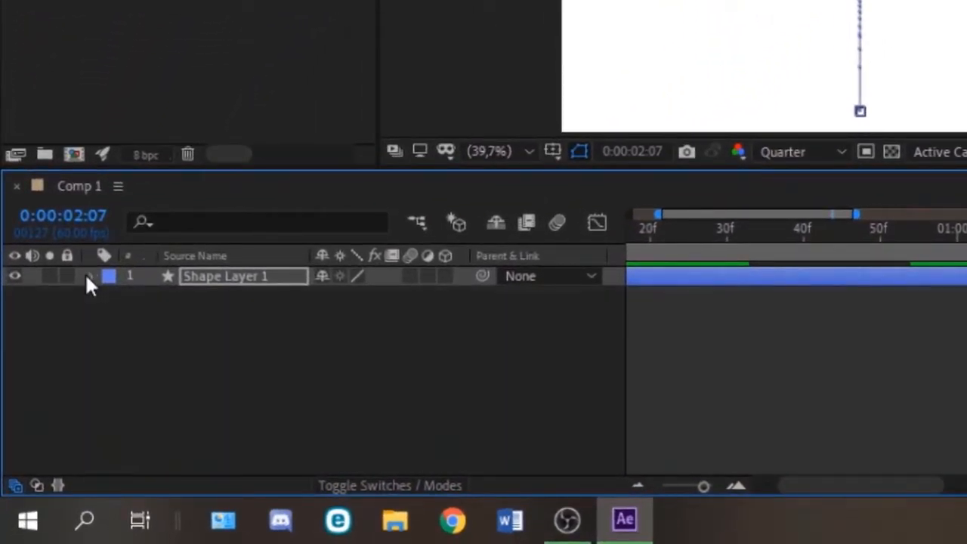
{"action": "left_click", "coordinate": [410, 276]}
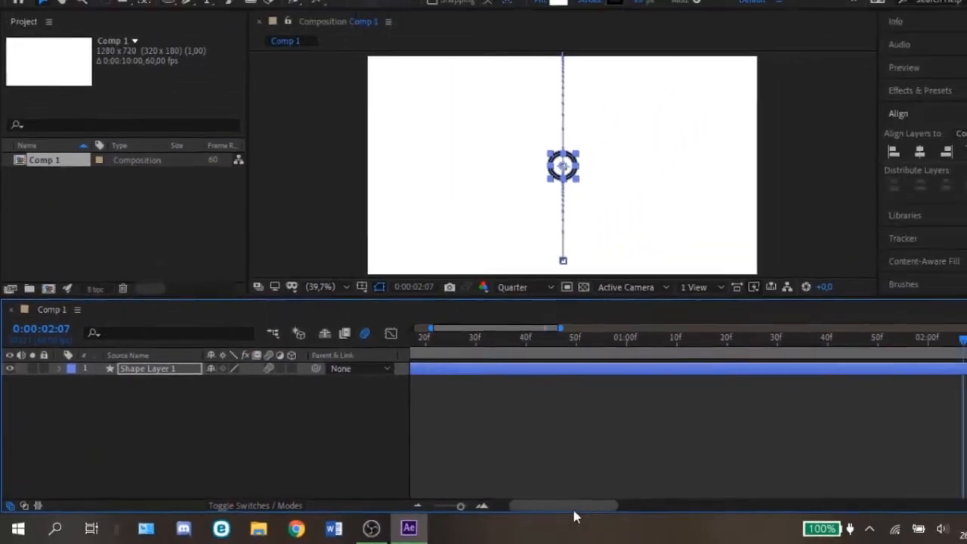
{"action": "left_click_drag", "start_coordinate": [574, 510], "coordinate": [538, 510]}
{"action": "left_click_drag", "start_coordinate": [460, 506], "coordinate": [457, 506]}
{"action": "left_click_drag", "start_coordinate": [840, 341], "coordinate": [396, 337]}
{"action": "left_click", "coordinate": [576, 448]}
{"action": "key", "text": "space"}
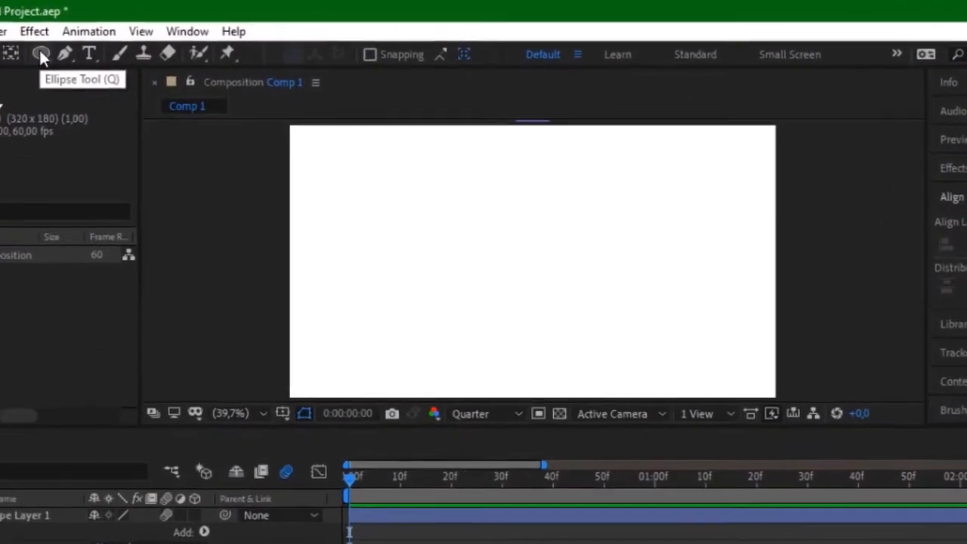
Step: Set up the Ellipse tool with a 200 px stroke in blue 009CFF
{"action": "left_click", "coordinate": [156, 41]}
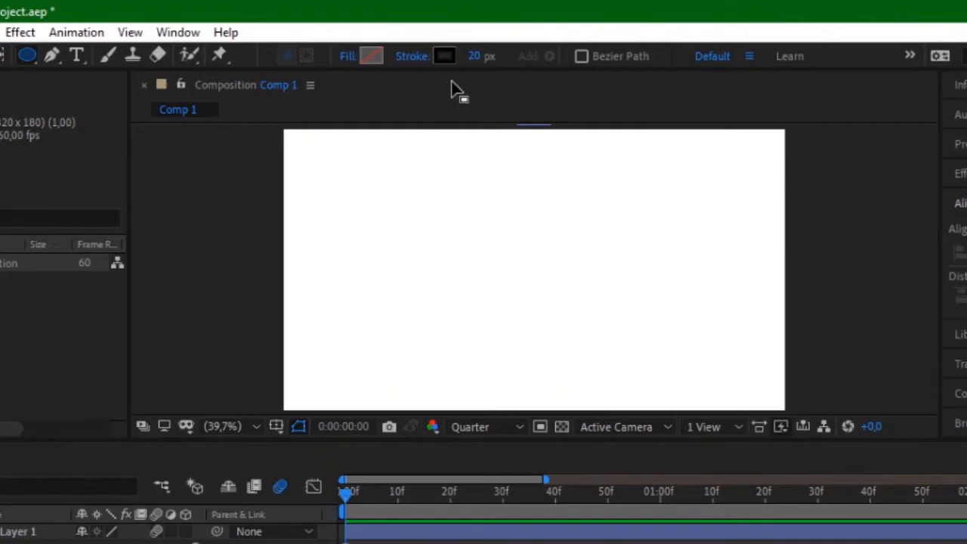
{"action": "left_click", "coordinate": [474, 57]}
{"action": "type", "text": "20"}
{"action": "key", "text": "Return"}
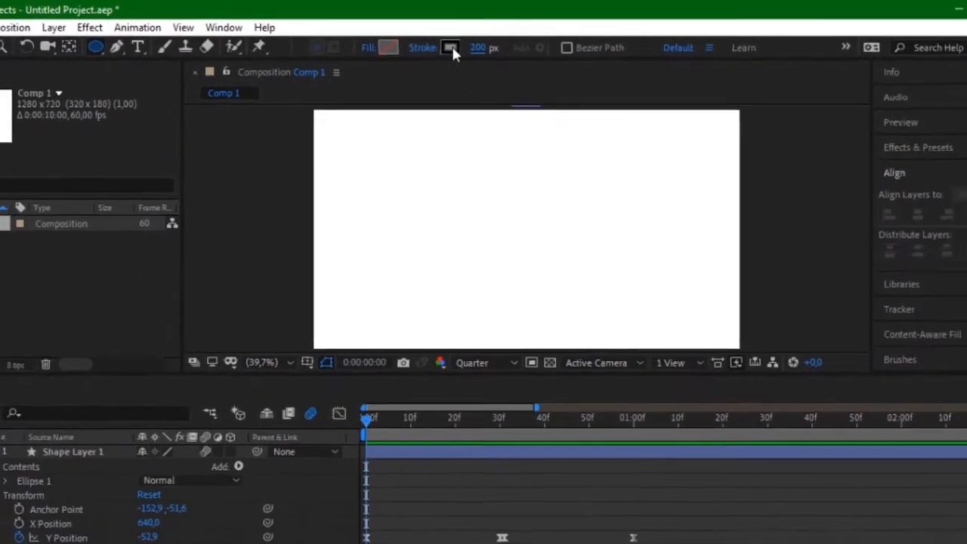
{"action": "left_click", "coordinate": [444, 56]}
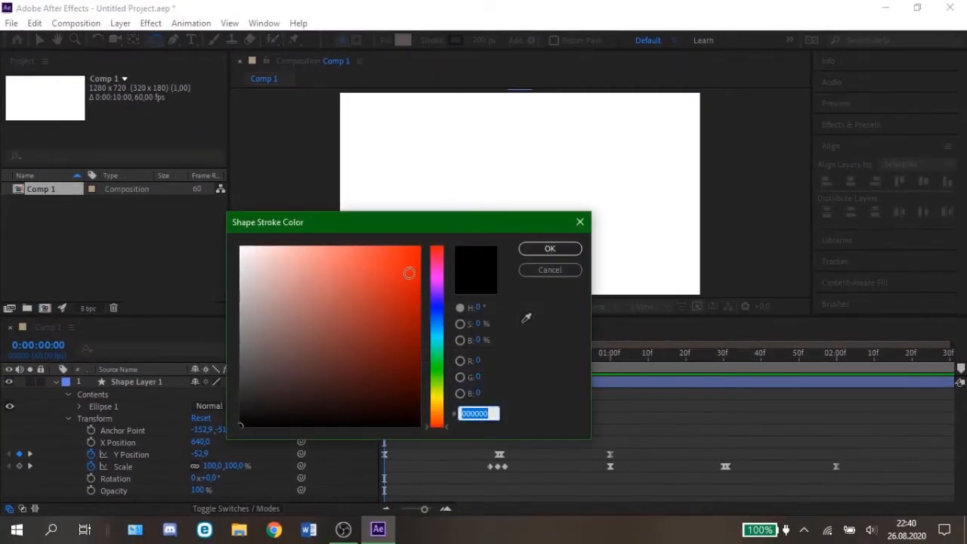
{"action": "left_click", "coordinate": [436, 325]}
{"action": "left_click", "coordinate": [405, 260]}
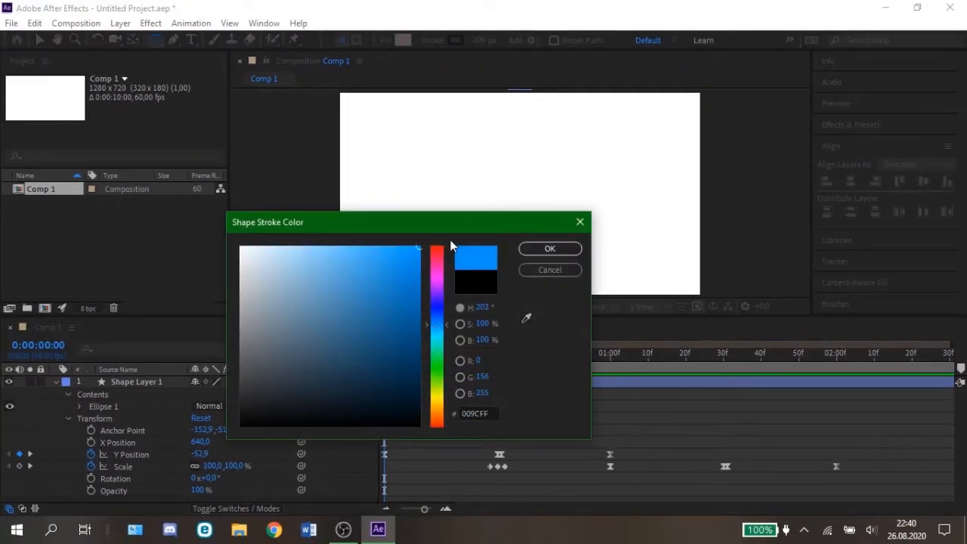
{"action": "left_click", "coordinate": [540, 247]}
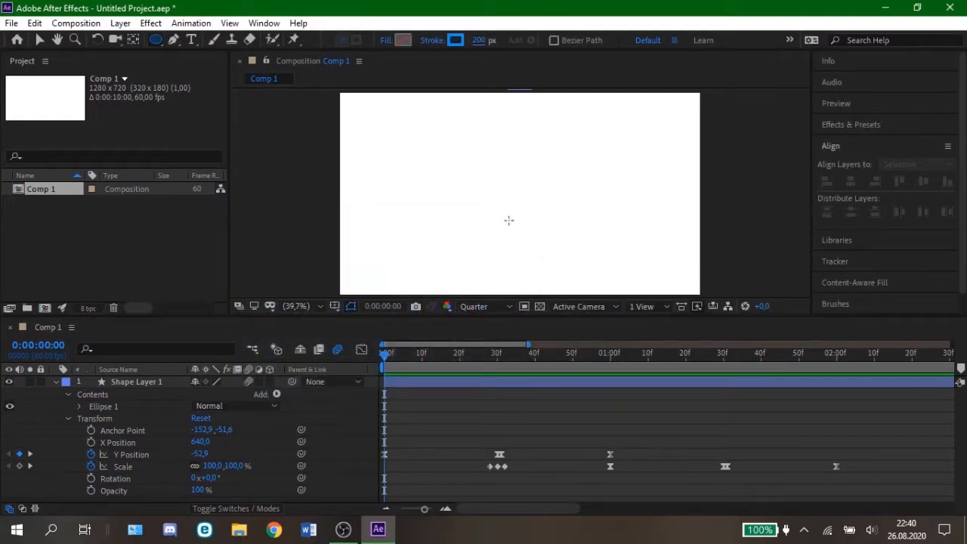
Step: Draw a large blue ring as a new shape layer, centre its anchor point and align it to the composition's centre
{"action": "left_click_drag", "start_coordinate": [444, 154], "coordinate": [543, 254]}
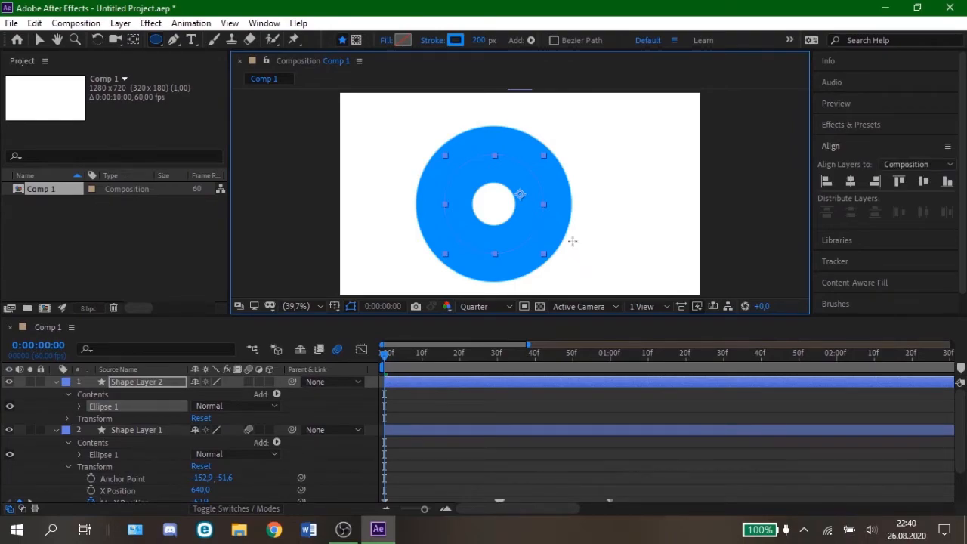
{"action": "key", "text": "ctrl+alt+Home"}
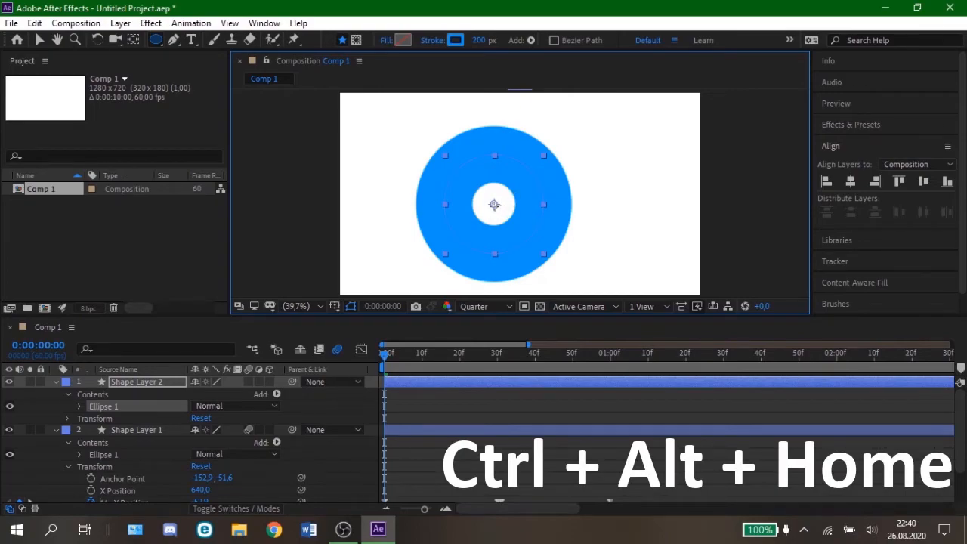
{"action": "left_click", "coordinate": [39, 40]}
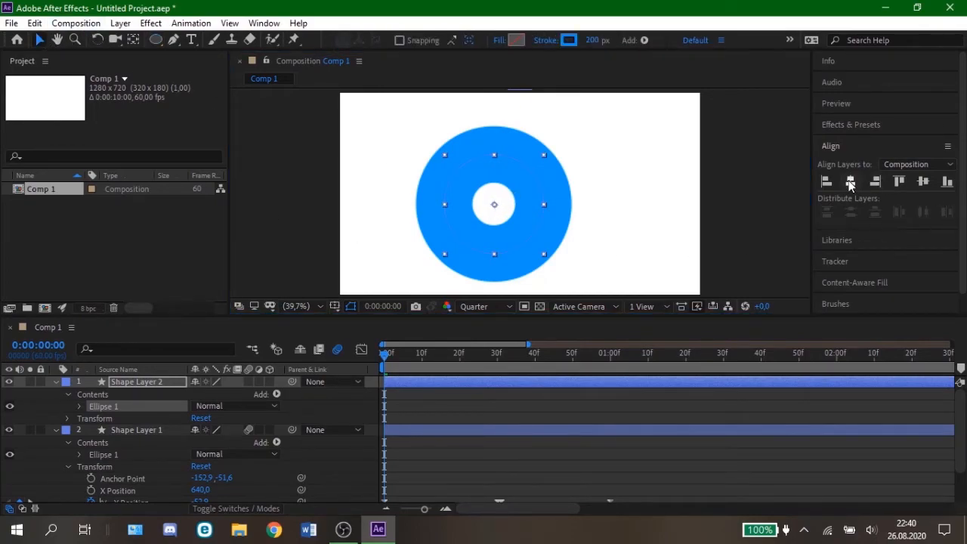
{"action": "left_click", "coordinate": [850, 182]}
{"action": "left_click", "coordinate": [923, 181]}
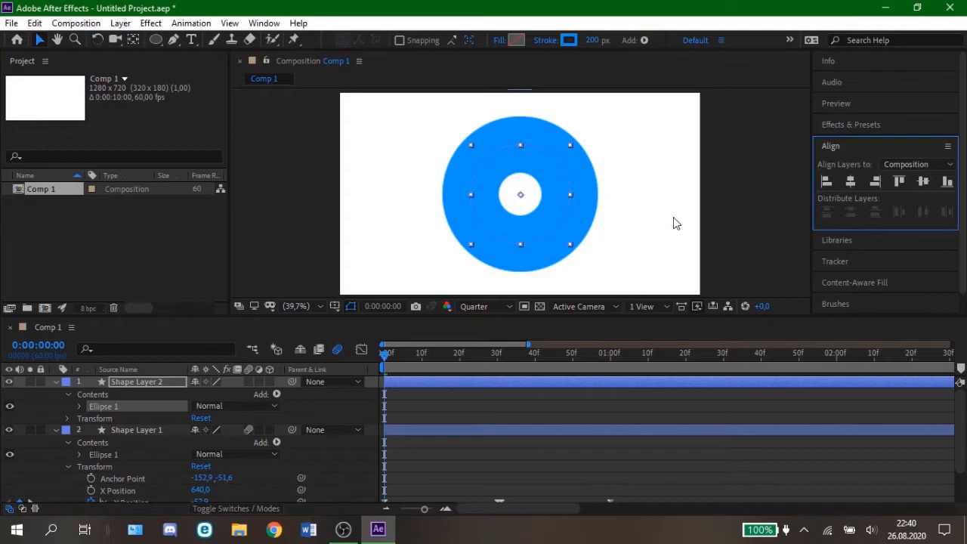
Step: Add a Scale keyframe of 0% for Shape Layer 2 at 0:00:02:00
{"action": "left_click", "coordinate": [385, 358]}
{"action": "key", "text": "space"}
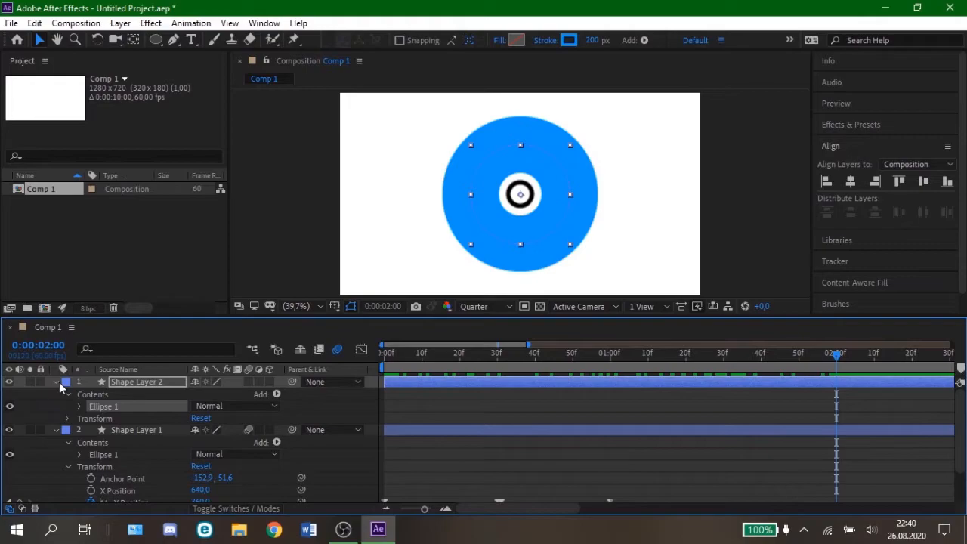
{"action": "left_click", "coordinate": [75, 421]}
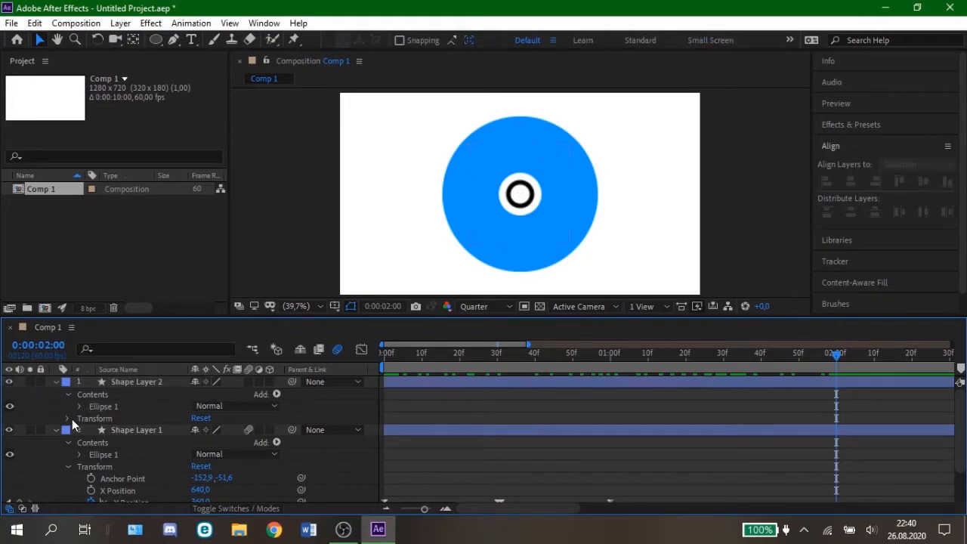
{"action": "left_click", "coordinate": [69, 419]}
{"action": "left_click", "coordinate": [91, 453]}
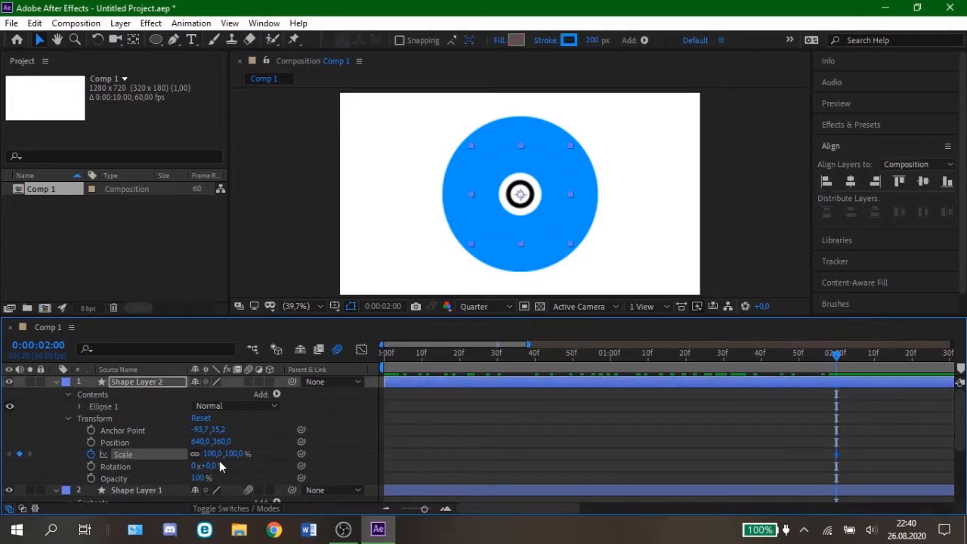
{"action": "left_click", "coordinate": [214, 454]}
{"action": "type", "text": "0"}
{"action": "key", "text": "Return"}
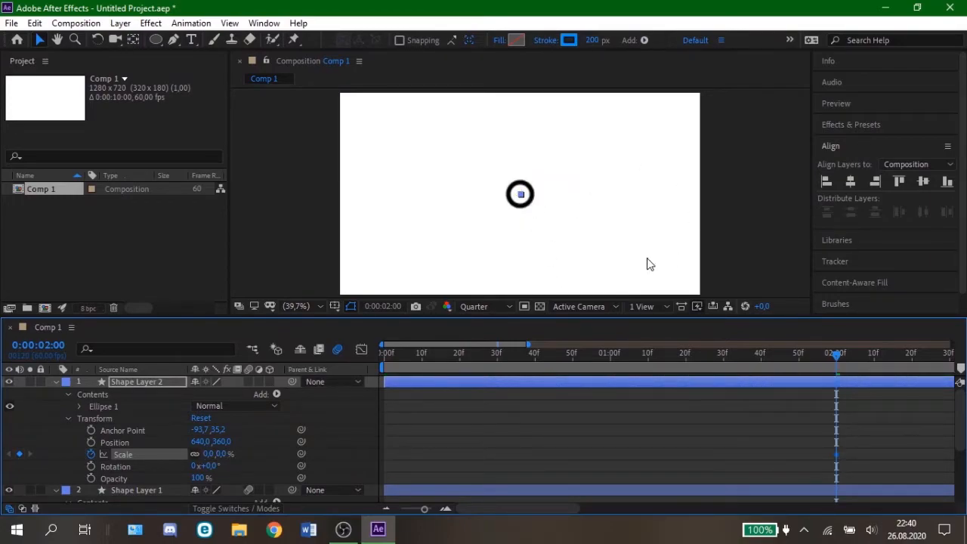
Step: Add a Scale keyframe of 1000% for Shape Layer 2 at 0:00:02:30
{"action": "left_click_drag", "start_coordinate": [835, 360], "coordinate": [948, 360]}
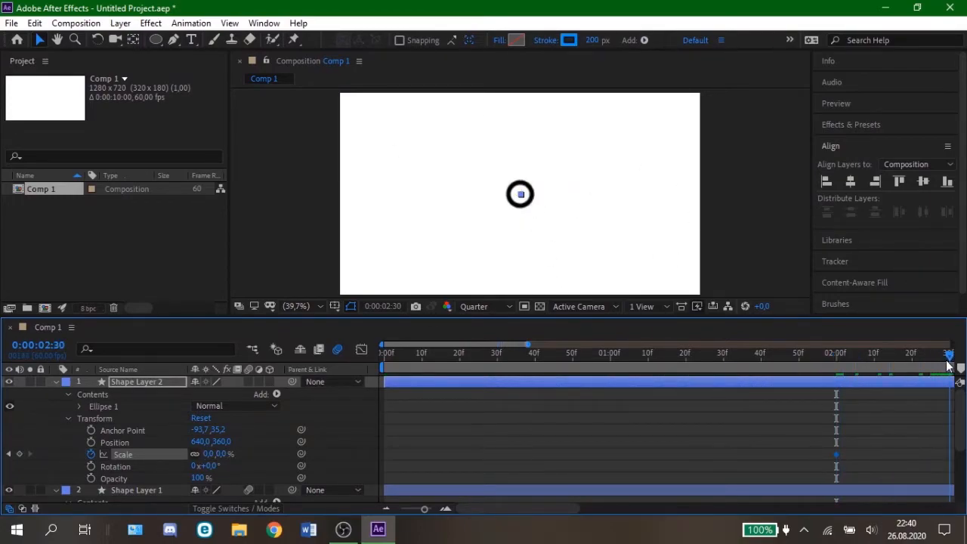
{"action": "left_click", "coordinate": [209, 453]}
{"action": "type", "text": "900"}
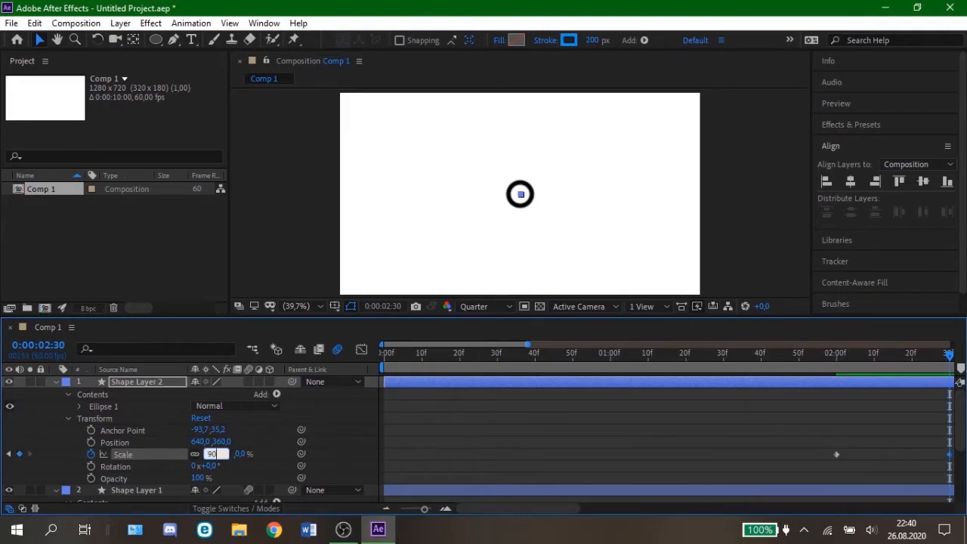
{"action": "key", "text": "Return"}
{"action": "left_click", "coordinate": [212, 454]}
{"action": "type", "text": "1"}
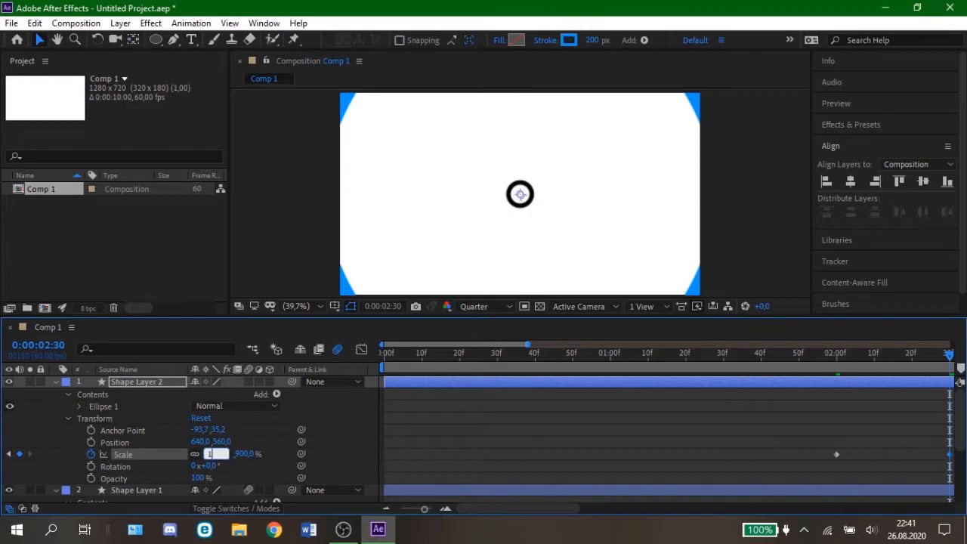
{"action": "type", "text": "000"}
{"action": "key", "text": "Return"}
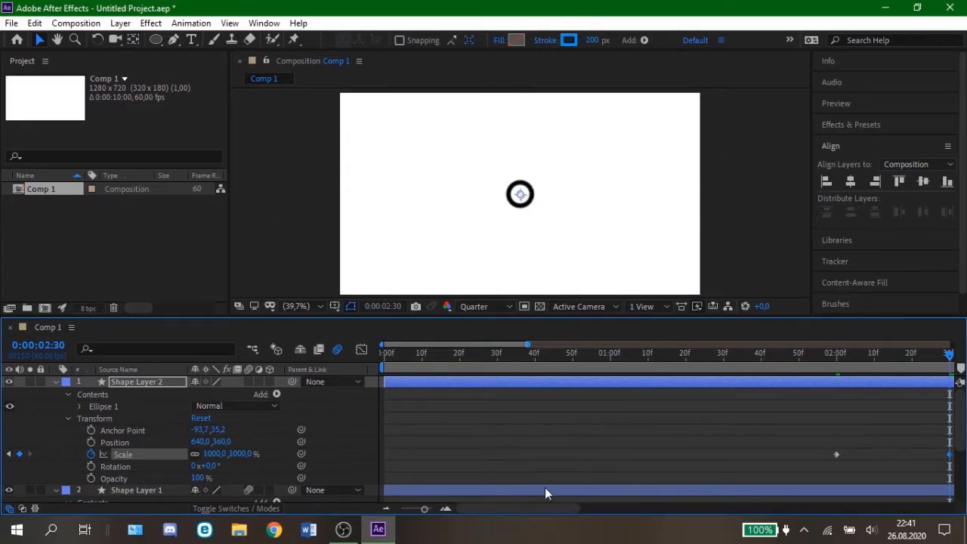
Step: Add a Scale keyframe for Shape Layer 2 at 0:00:07:29, keeping the 1000% value
{"action": "mouse_move", "coordinate": [947, 355]}
{"action": "left_mouse_down"}
{"action": "mouse_move", "coordinate": [831, 360]}
{"action": "mouse_move", "coordinate": [949, 360]}
{"action": "left_mouse_up"}
{"action": "left_click_drag", "start_coordinate": [496, 514], "coordinate": [645, 515]}
{"action": "left_click_drag", "start_coordinate": [444, 356], "coordinate": [591, 357]}
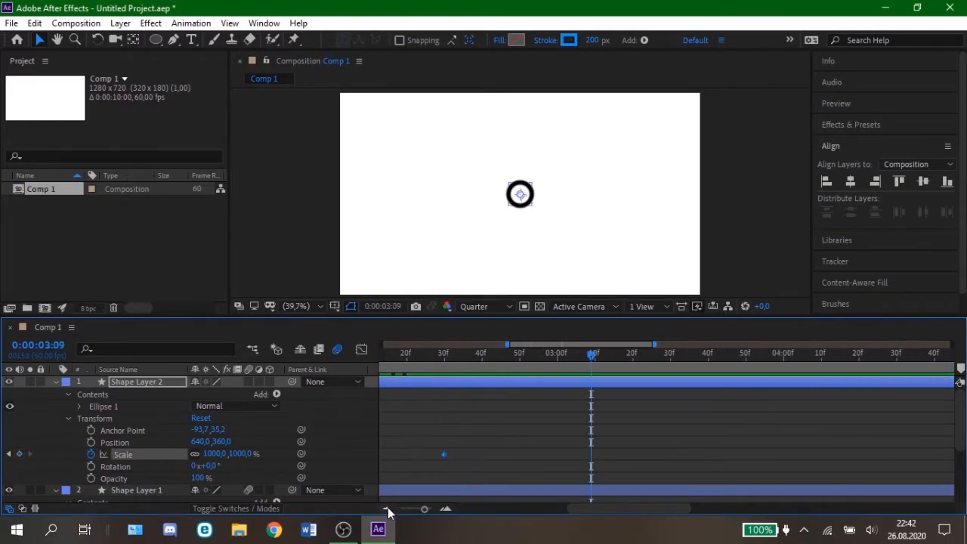
{"action": "left_click", "coordinate": [387, 509]}
{"action": "left_click", "coordinate": [386, 509]}
{"action": "mouse_move", "coordinate": [820, 355]}
{"action": "left_mouse_down"}
{"action": "mouse_move", "coordinate": [869, 366]}
{"action": "mouse_move", "coordinate": [828, 368]}
{"action": "left_mouse_up"}
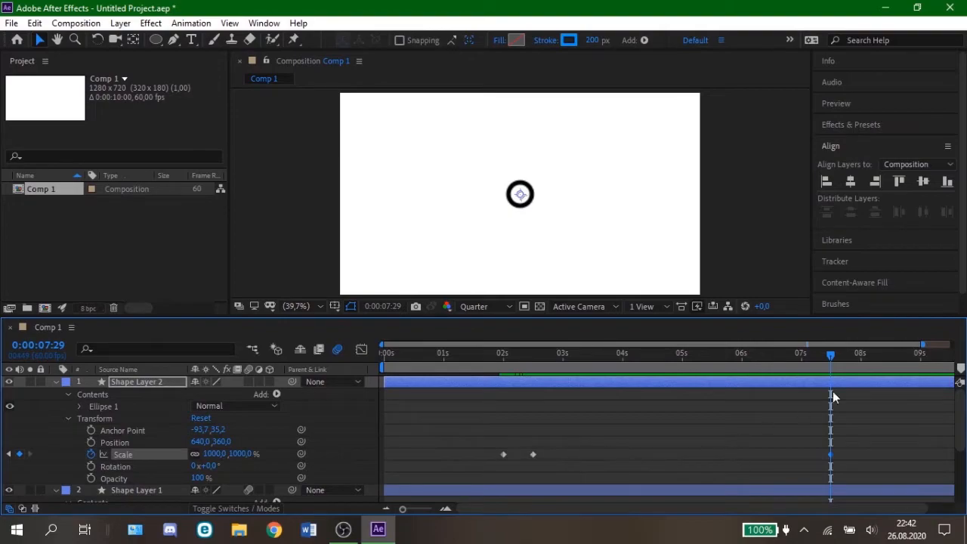
{"action": "left_click", "coordinate": [831, 454]}
Step: Set Shape Layer 2's Scale to 0% at 0:00:08:00
{"action": "left_click", "coordinate": [861, 353]}
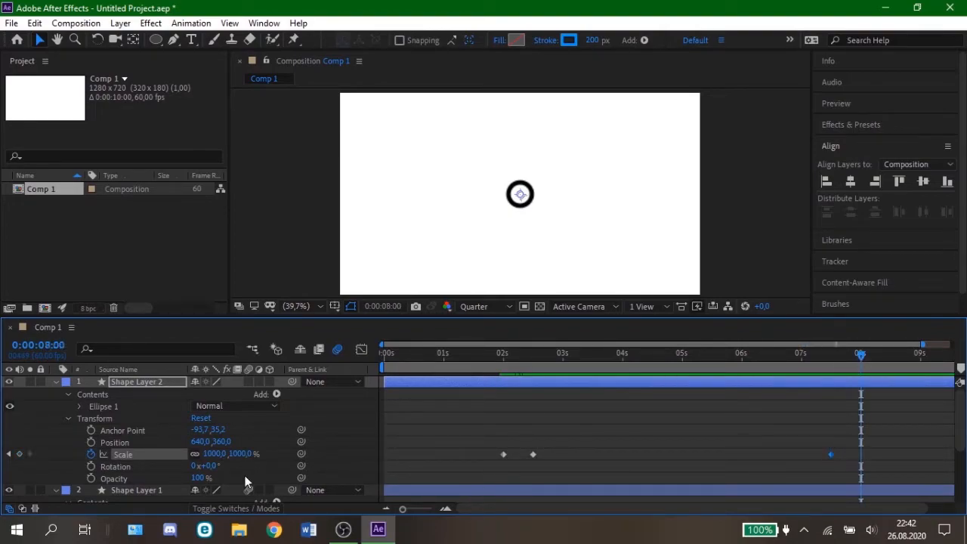
{"action": "left_click", "coordinate": [216, 454]}
{"action": "type", "text": "0"}
{"action": "key", "text": "Return"}
{"action": "mouse_move", "coordinate": [864, 355]}
{"action": "left_mouse_down"}
{"action": "mouse_move", "coordinate": [834, 359]}
{"action": "mouse_move", "coordinate": [863, 364]}
{"action": "left_mouse_up"}
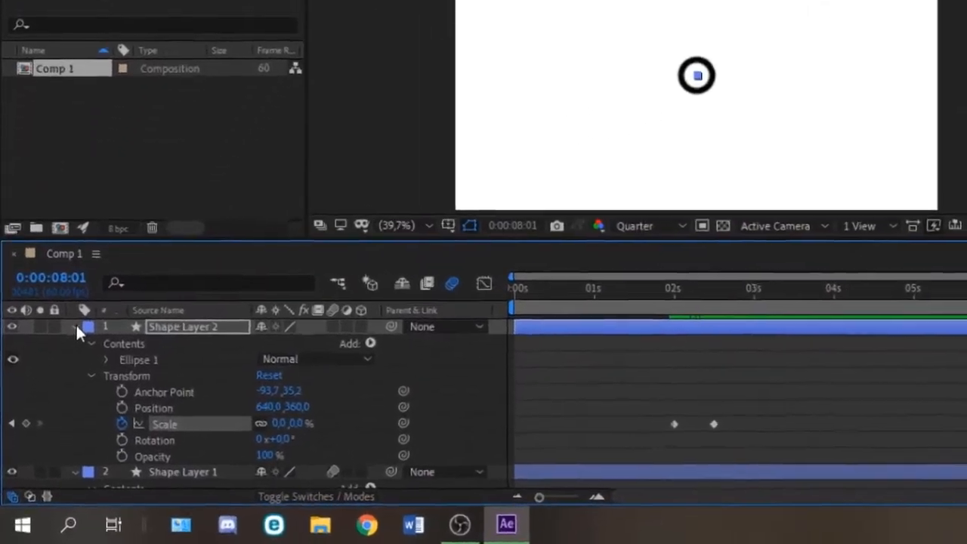
Step: Collapse both layers' properties and move Shape Layer 1 above Shape Layer 2
{"action": "left_click", "coordinate": [56, 382]}
{"action": "left_click", "coordinate": [56, 392]}
{"action": "left_click_drag", "start_coordinate": [230, 299], "coordinate": [233, 329]}
{"action": "left_click", "coordinate": [233, 297]}
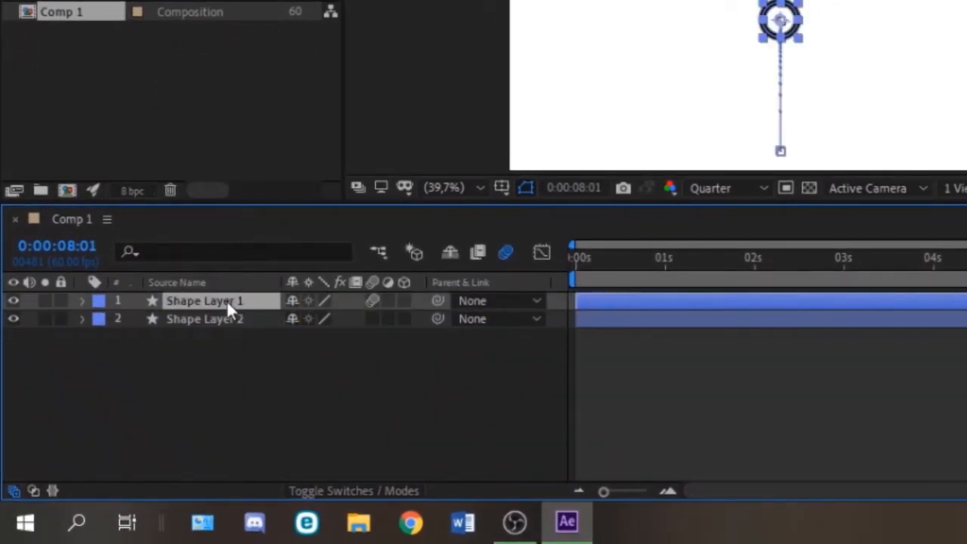
Step: Rename Shape Layer 1 as dot
{"action": "right_click", "coordinate": [212, 300]}
{"action": "left_click", "coordinate": [287, 486]}
{"action": "type", "text": "dot"}
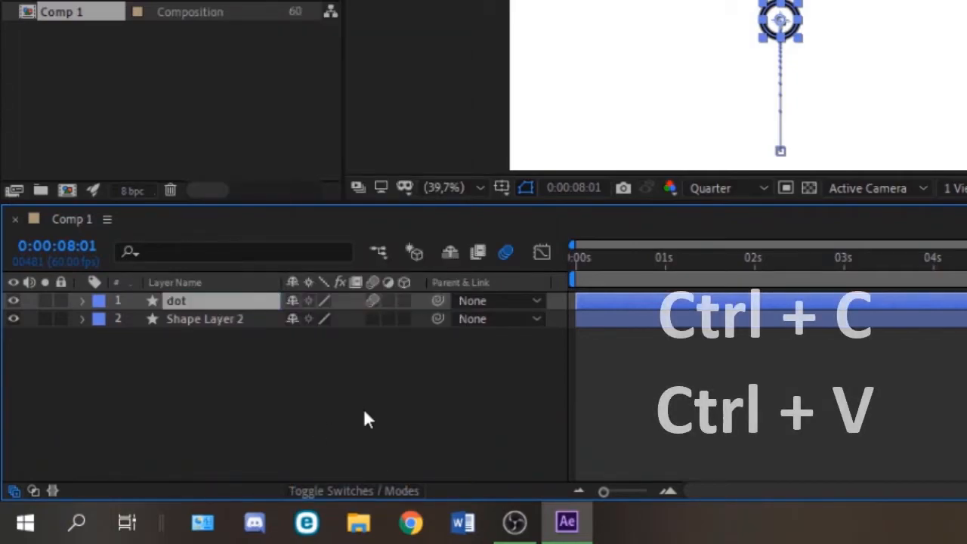
Step: Copy Shape Layer 2 and paste two duplicates of it
{"action": "left_click", "coordinate": [243, 324]}
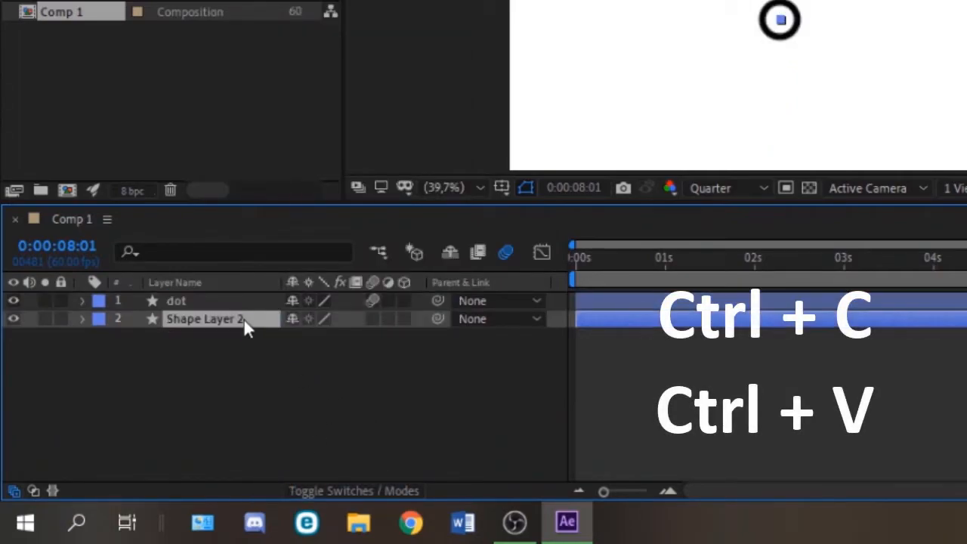
{"action": "key", "text": "ctrl+v"}
{"action": "key", "text": "ctrl+v"}
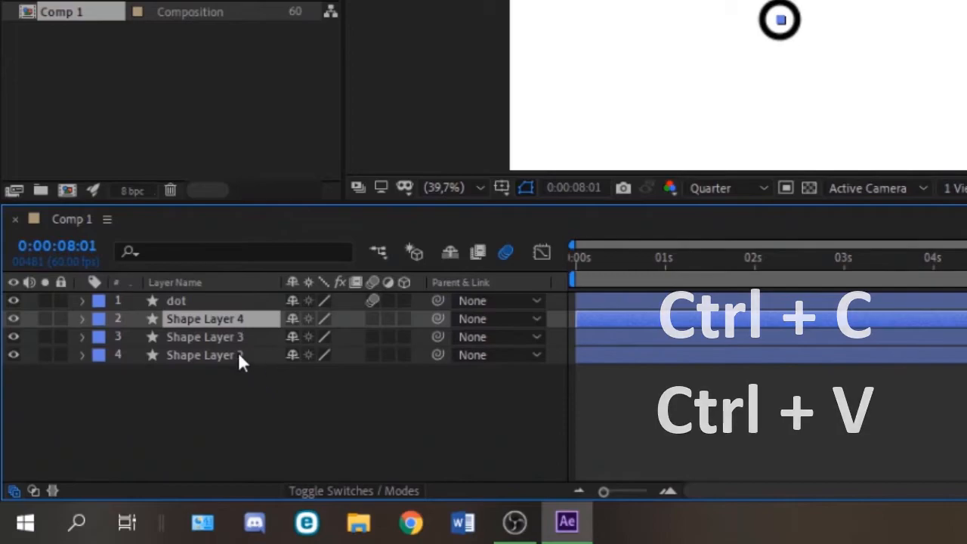
Step: Rename Shape Layer 2 as blue and Shape Layer 3 as purple
{"action": "left_click", "coordinate": [187, 353]}
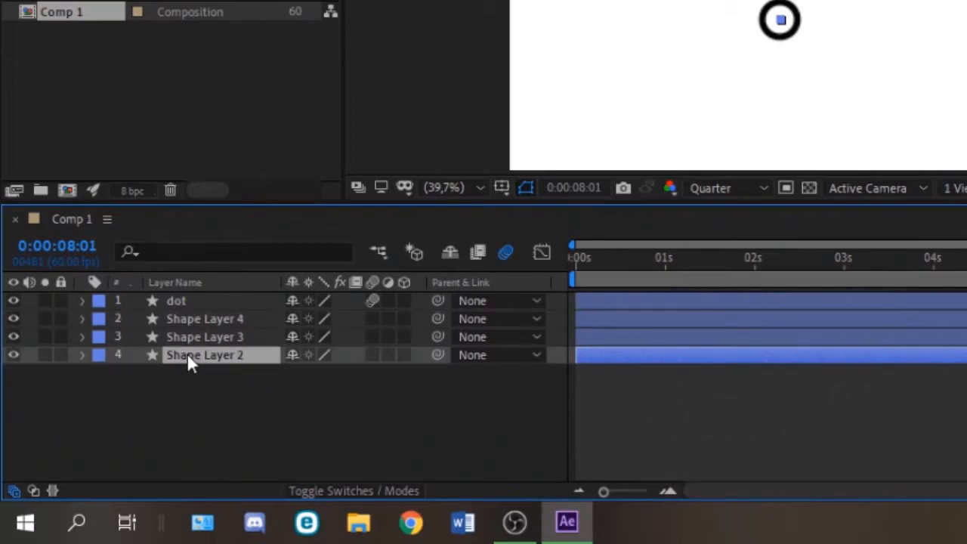
{"action": "right_click", "coordinate": [197, 353]}
{"action": "left_click", "coordinate": [229, 340]}
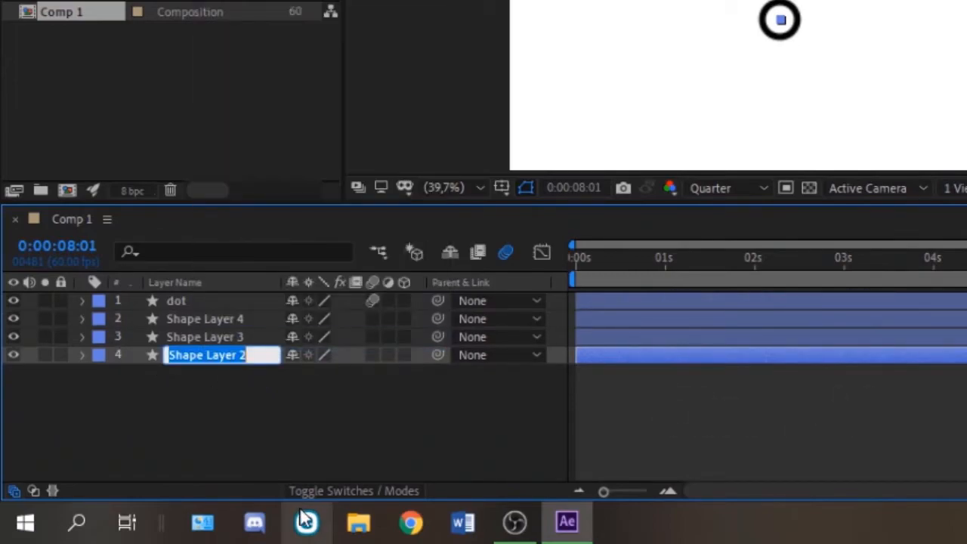
{"action": "type", "text": "blue"}
{"action": "left_click", "coordinate": [246, 337]}
{"action": "right_click", "coordinate": [246, 335]}
{"action": "left_click", "coordinate": [307, 315]}
{"action": "type", "text": "purpe"}
Step: Rename Shape Layer 4 as orange
{"action": "right_click", "coordinate": [227, 317]}
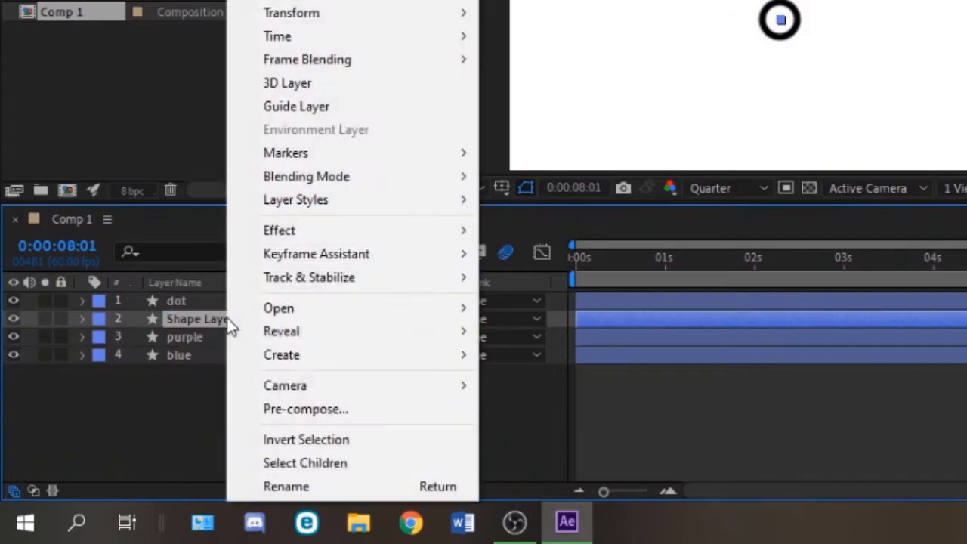
{"action": "left_click", "coordinate": [306, 477]}
{"action": "type", "text": "orange"}
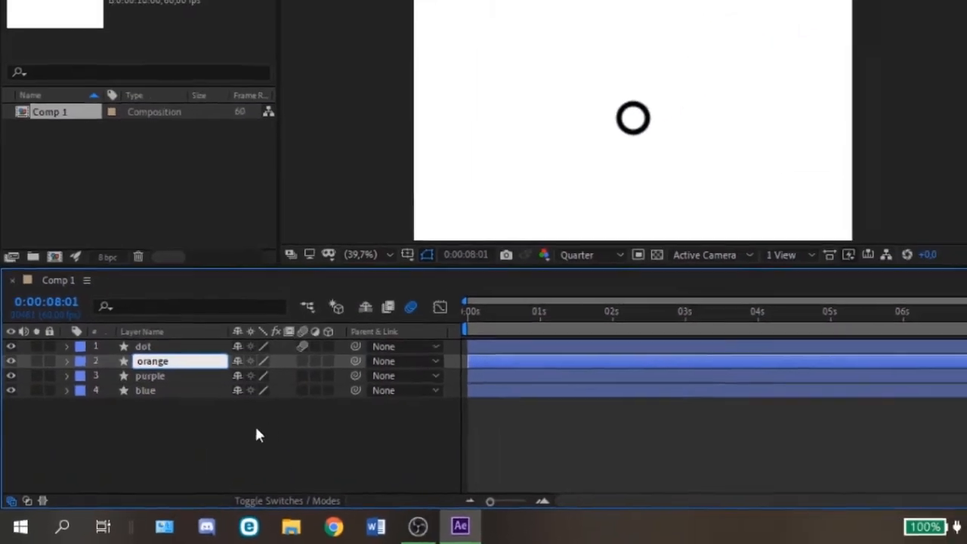
{"action": "key", "text": "Return"}
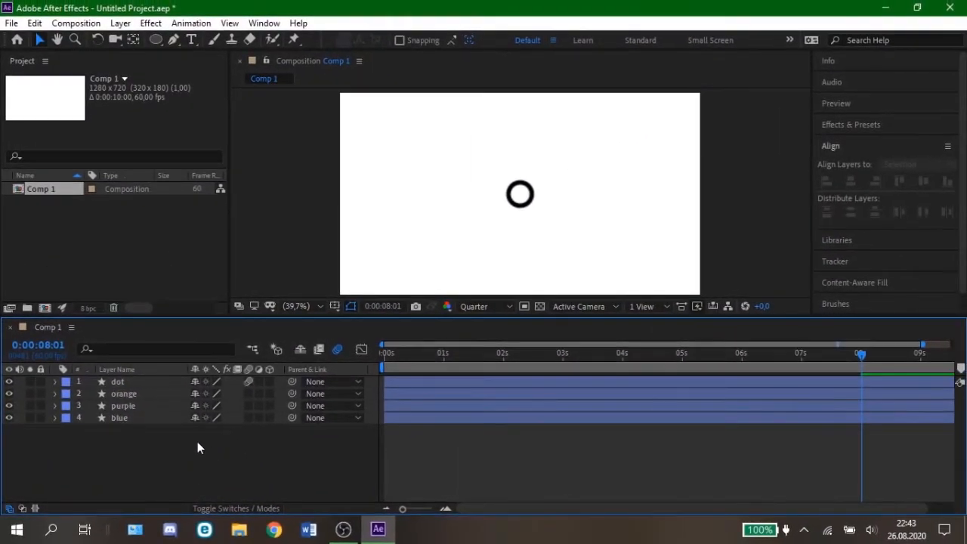
Step: Shift the purple layer's first two Scale keyframes together about 5 frames later
{"action": "left_click", "coordinate": [134, 406]}
{"action": "left_click_drag", "start_coordinate": [863, 362], "coordinate": [491, 367]}
{"action": "left_click", "coordinate": [55, 405]}
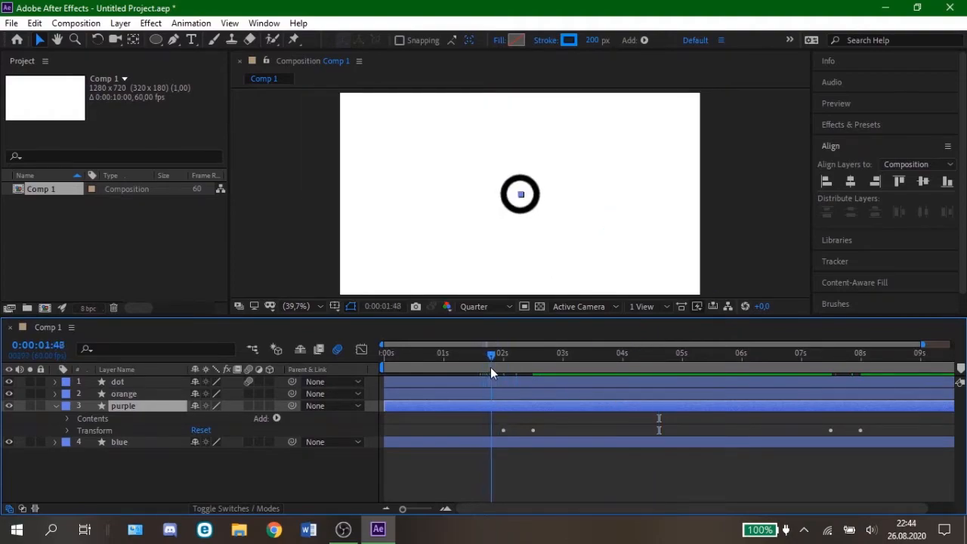
{"action": "left_click", "coordinate": [66, 430]}
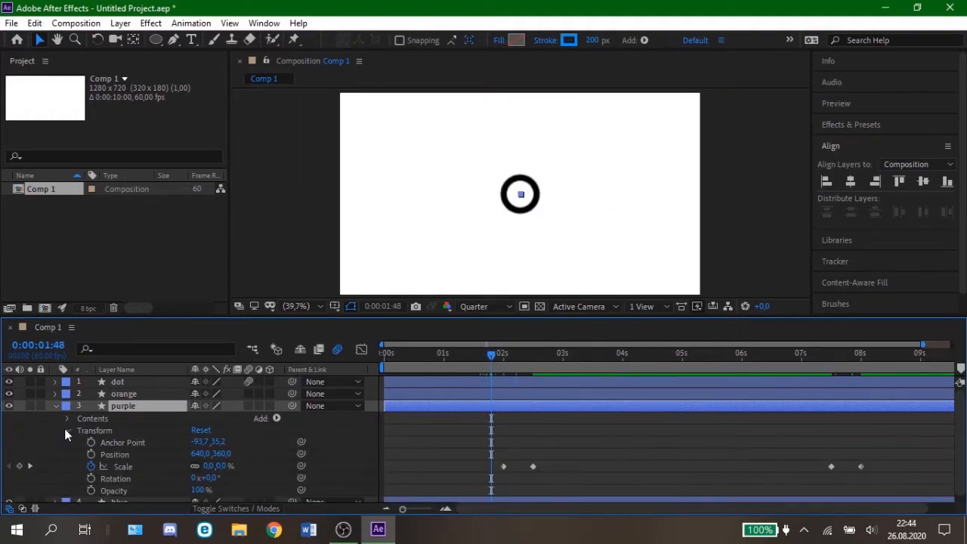
{"action": "left_click", "coordinate": [504, 466]}
{"action": "left_click", "coordinate": [532, 466], "text": "shift"}
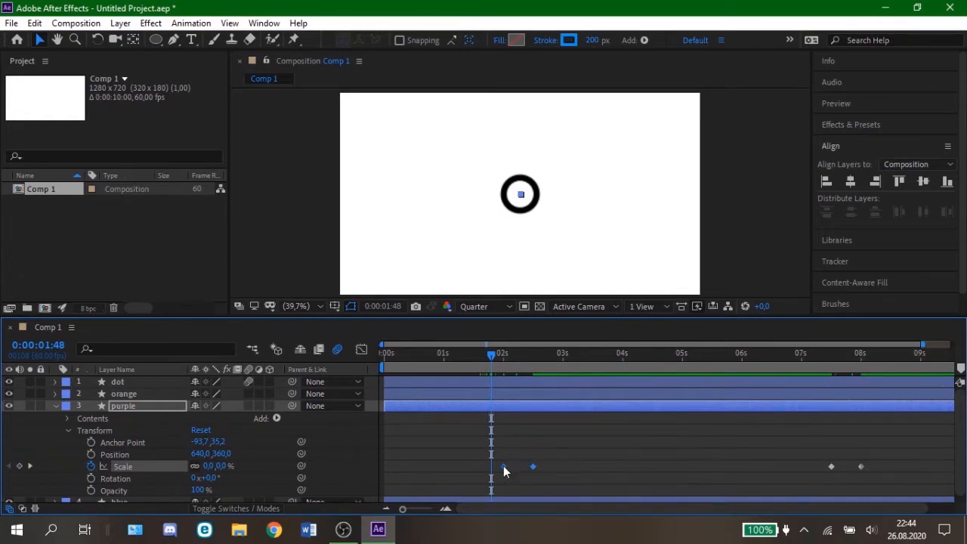
{"action": "left_click_drag", "start_coordinate": [506, 470], "coordinate": [510, 471]}
{"action": "left_click", "coordinate": [473, 454]}
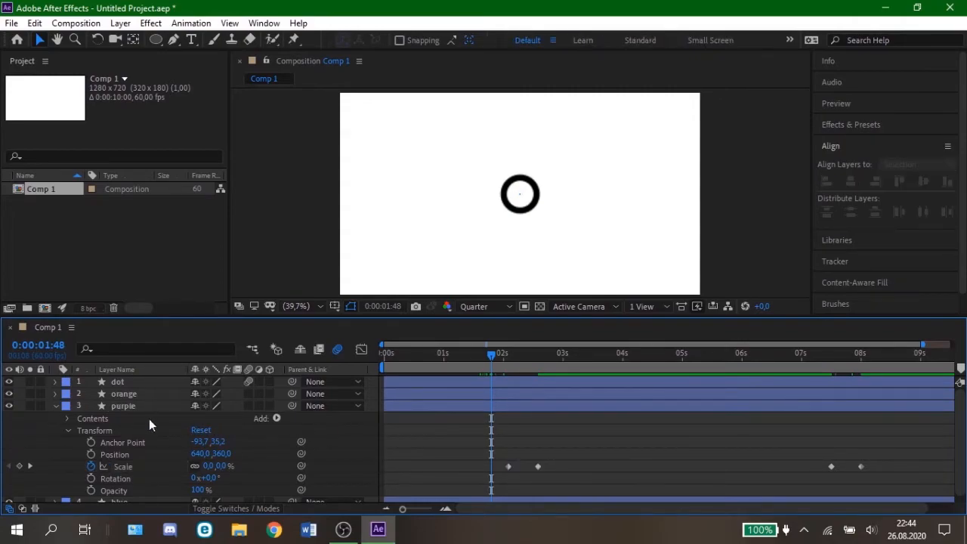
Step: Shift the purple layer's last two Scale keyframes together about 5 frames earlier and collapse the layer's properties
{"action": "left_click", "coordinate": [829, 466]}
{"action": "left_click_drag", "start_coordinate": [833, 467], "coordinate": [827, 468]}
{"action": "left_click", "coordinate": [789, 458]}
{"action": "left_click", "coordinate": [56, 405]}
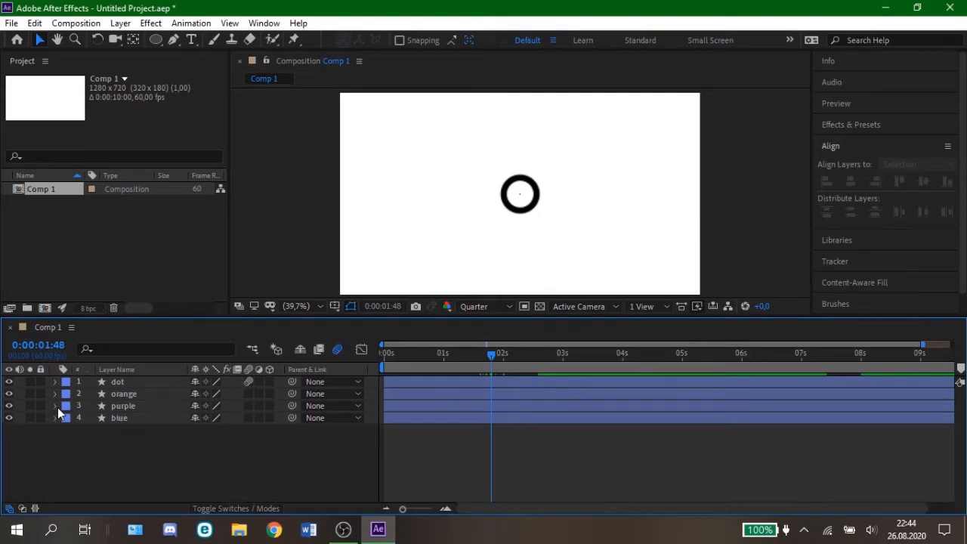
Step: Shift the orange layer's first two Scale keyframes together so the first sits at 0:00:02:10
{"action": "left_click", "coordinate": [54, 393]}
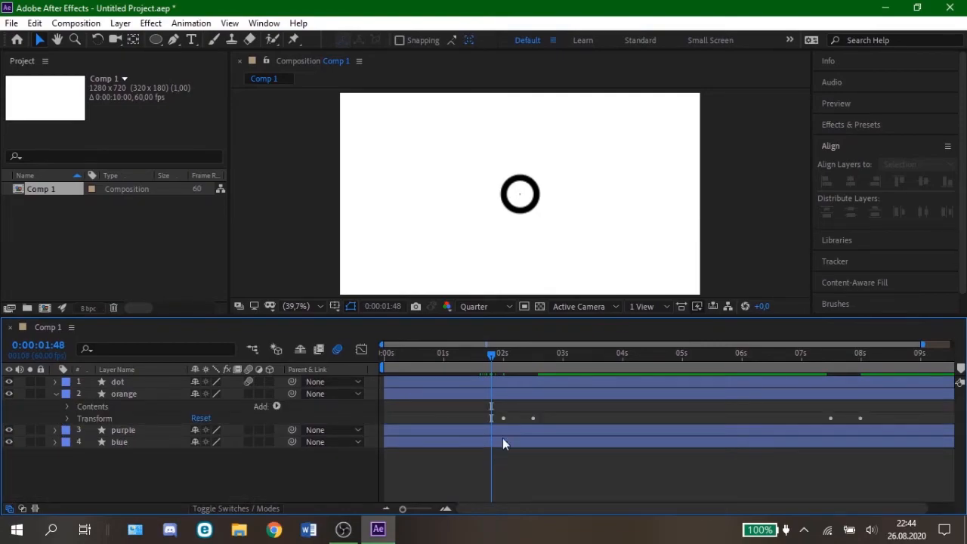
{"action": "left_click", "coordinate": [67, 418]}
{"action": "mouse_move", "coordinate": [506, 457]}
{"action": "left_mouse_down"}
{"action": "mouse_move", "coordinate": [533, 456]}
{"action": "mouse_move", "coordinate": [513, 456]}
{"action": "left_mouse_up"}
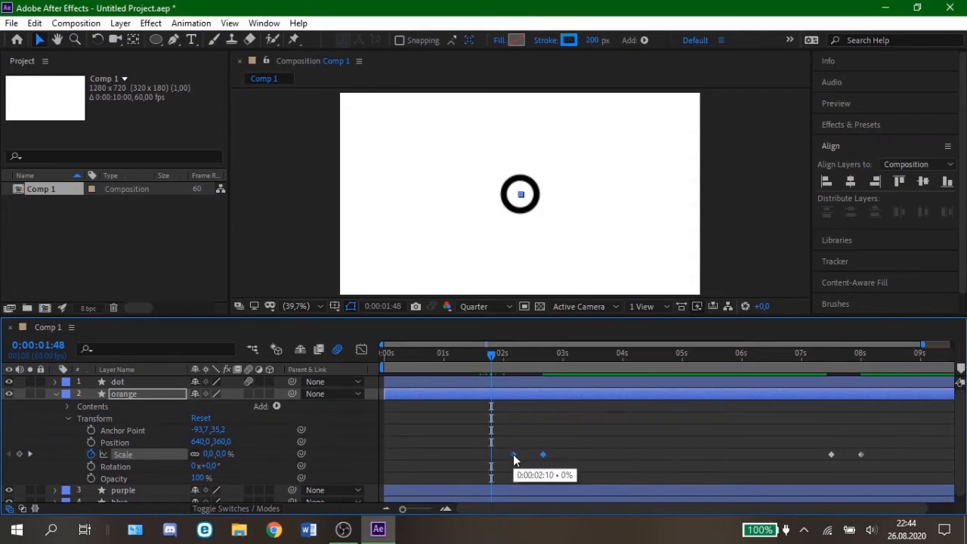
{"action": "left_click", "coordinate": [694, 459]}
Step: Shift the orange layer's last two Scale keyframes together about 10 frames earlier
{"action": "left_click", "coordinate": [861, 455]}
{"action": "left_click", "coordinate": [830, 454], "text": "shift"}
{"action": "left_click_drag", "start_coordinate": [830, 454], "coordinate": [824, 459]}
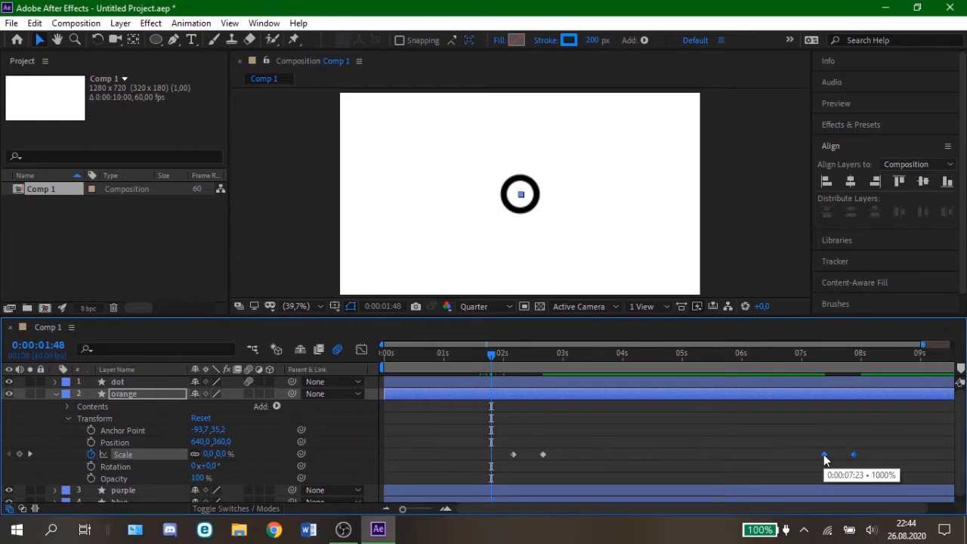
{"action": "left_click", "coordinate": [789, 454]}
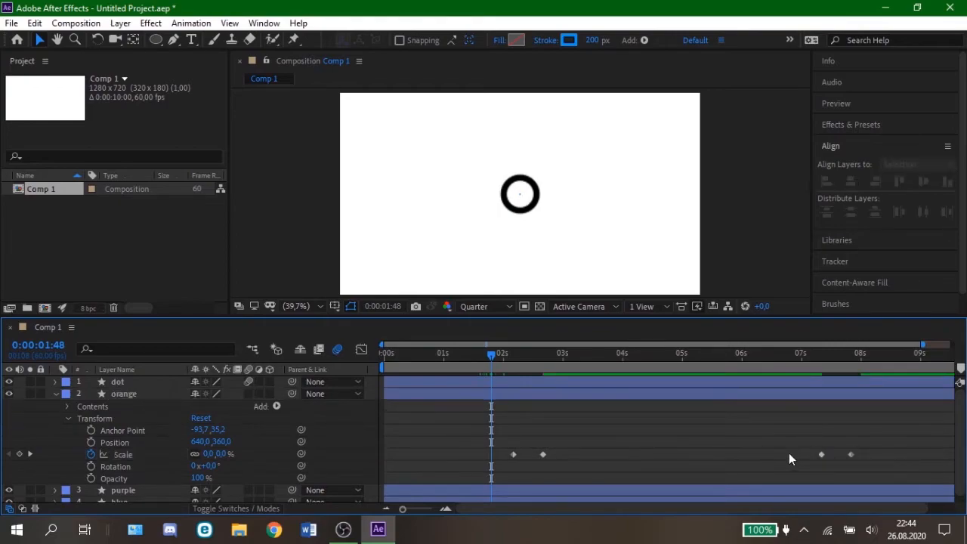
Step: Change the orange layer's stroke colour to orange
{"action": "left_click", "coordinate": [125, 394]}
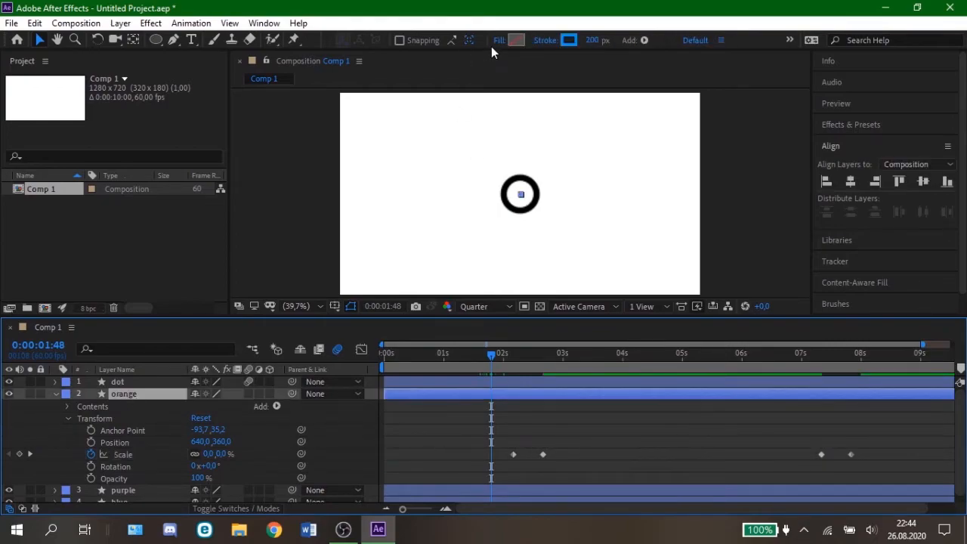
{"action": "left_click", "coordinate": [569, 40]}
{"action": "left_click", "coordinate": [437, 381]}
{"action": "left_click_drag", "start_coordinate": [438, 388], "coordinate": [440, 405]}
{"action": "left_click", "coordinate": [532, 249]}
Step: Set the purple layer's stroke colour to pink FF0090 and collapse the orange layer's properties
{"action": "left_click", "coordinate": [122, 489]}
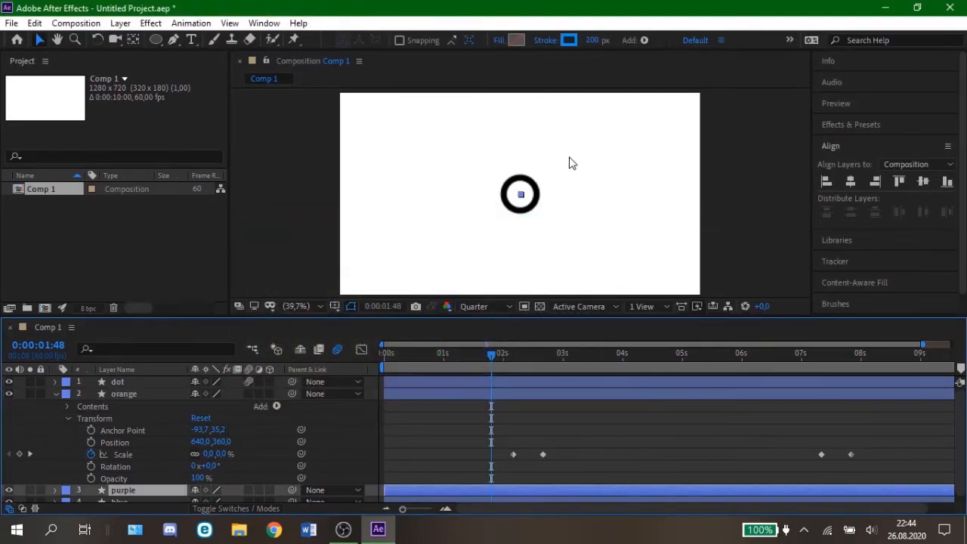
{"action": "left_click", "coordinate": [569, 40]}
{"action": "left_click_drag", "start_coordinate": [436, 316], "coordinate": [441, 264]}
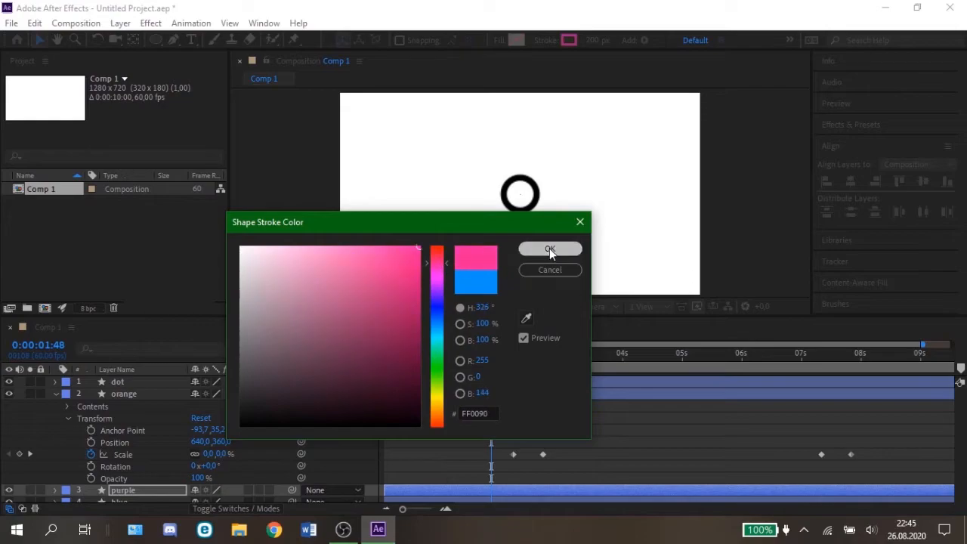
{"action": "left_click", "coordinate": [549, 248]}
{"action": "left_click", "coordinate": [54, 393]}
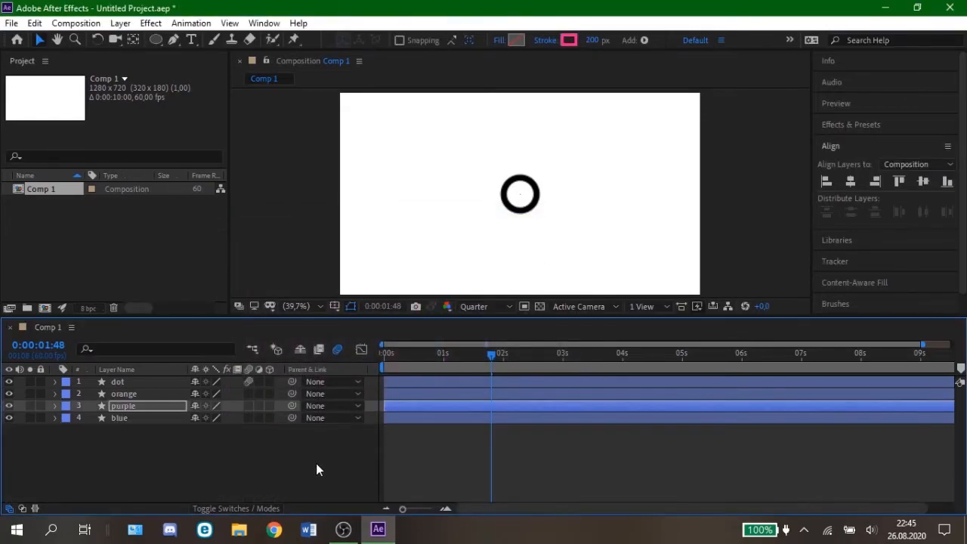
Step: Import the IntroBg PNG image into the project and add it to Comp 1 beneath the blue layer
{"action": "left_click_drag", "start_coordinate": [490, 356], "coordinate": [371, 382]}
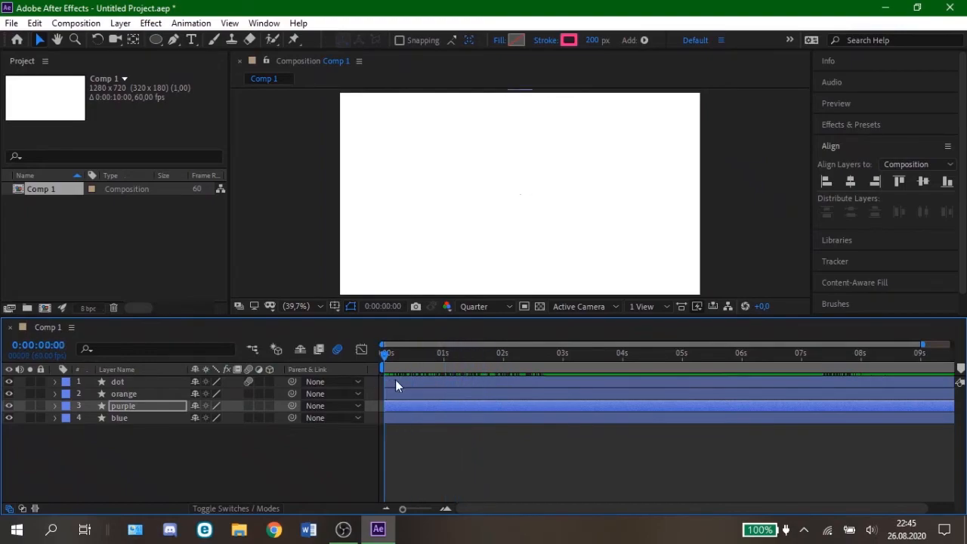
{"action": "left_click", "coordinate": [282, 285]}
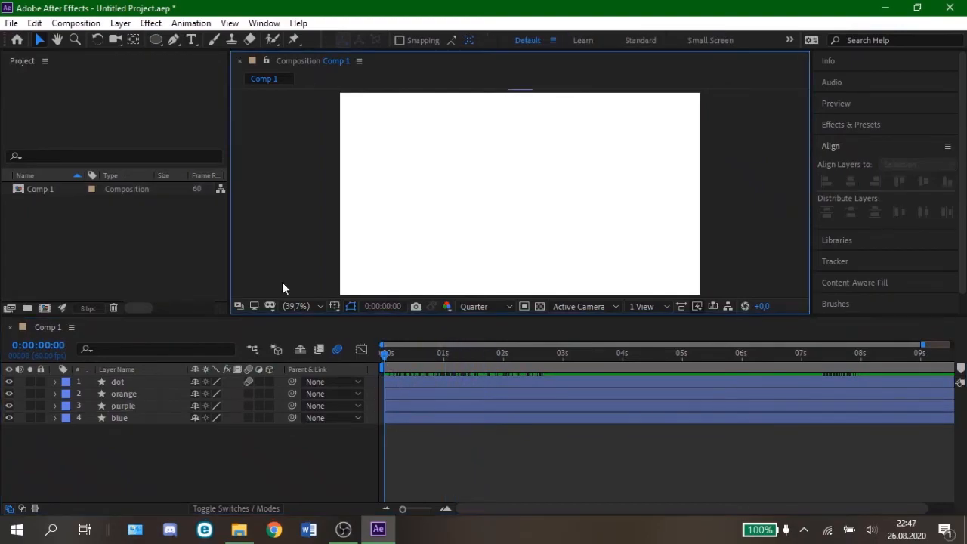
{"action": "left_click", "coordinate": [239, 528]}
{"action": "left_click", "coordinate": [643, 286]}
{"action": "left_click_drag", "start_coordinate": [642, 283], "coordinate": [132, 257]}
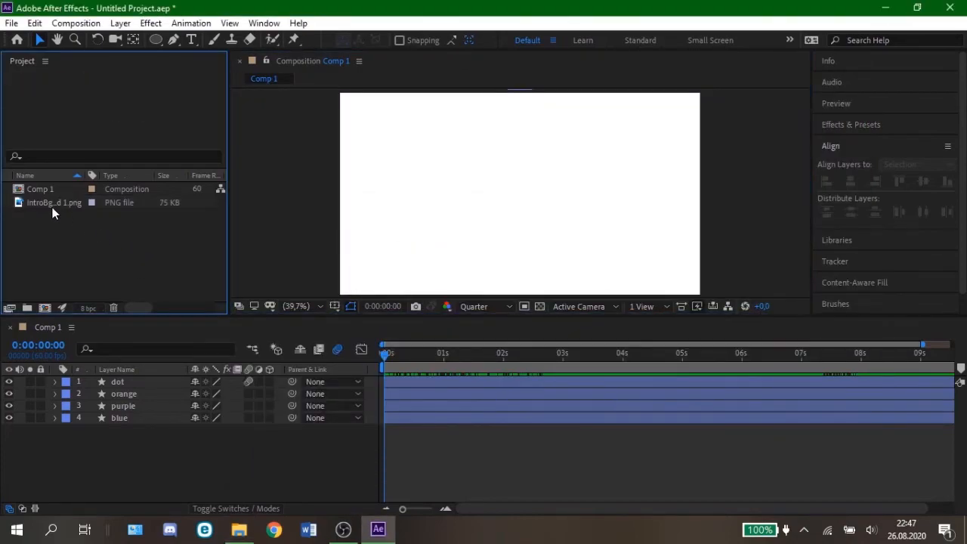
{"action": "left_click_drag", "start_coordinate": [52, 203], "coordinate": [110, 440]}
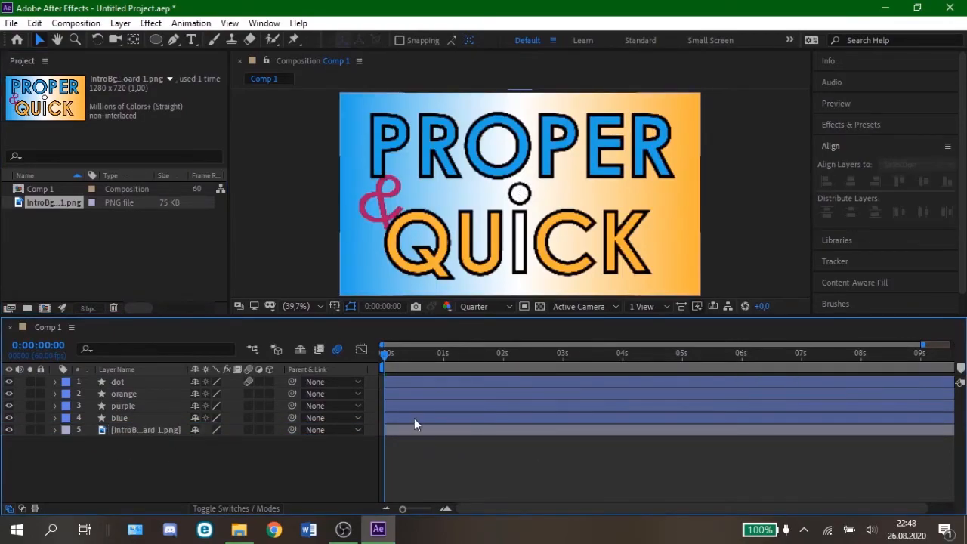
Step: Trim the start of the IntroBg image layer to 0:00:02:12, when the rings cover the whole frame
{"action": "left_click_drag", "start_coordinate": [388, 355], "coordinate": [435, 355]}
{"action": "left_click_drag", "start_coordinate": [475, 429], "coordinate": [827, 429]}
{"action": "left_click_drag", "start_coordinate": [435, 355], "coordinate": [514, 368]}
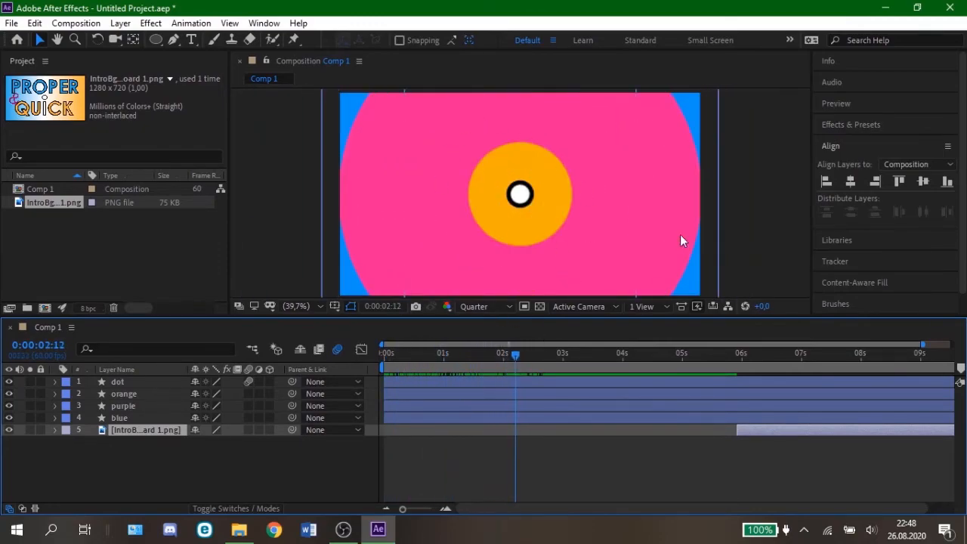
{"action": "left_click", "coordinate": [580, 455]}
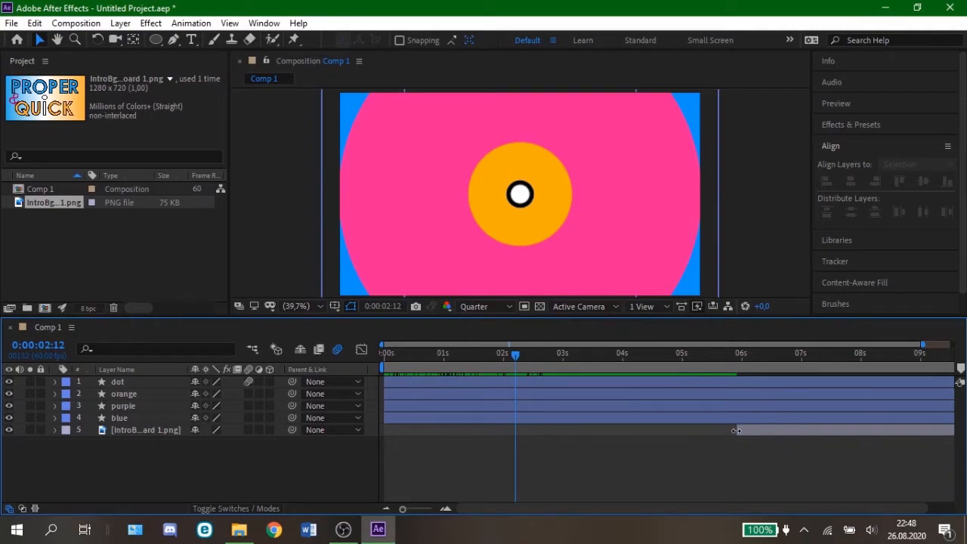
{"action": "left_click_drag", "start_coordinate": [736, 430], "coordinate": [515, 439]}
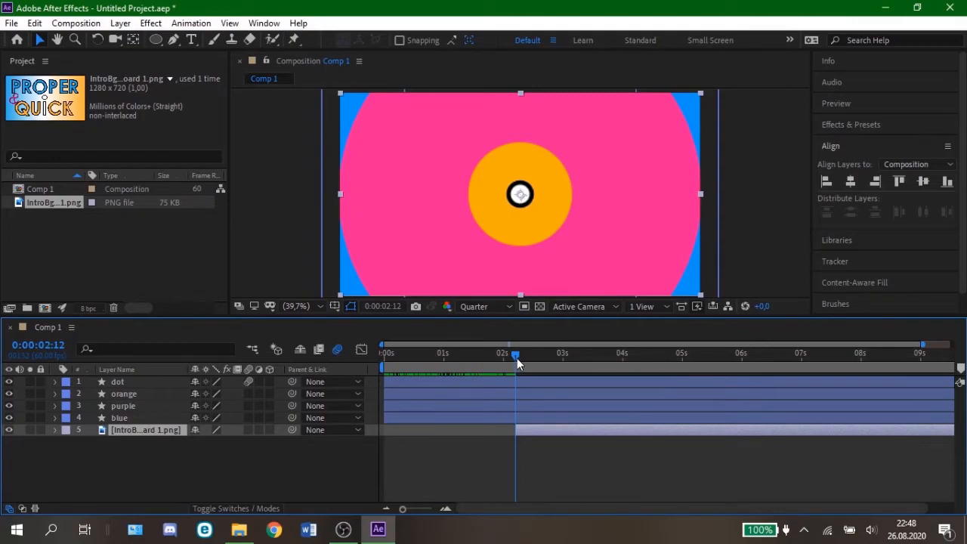
Step: Trim the end of the IntroBg image layer to 0:00:07:48
{"action": "left_click_drag", "start_coordinate": [515, 358], "coordinate": [849, 366]}
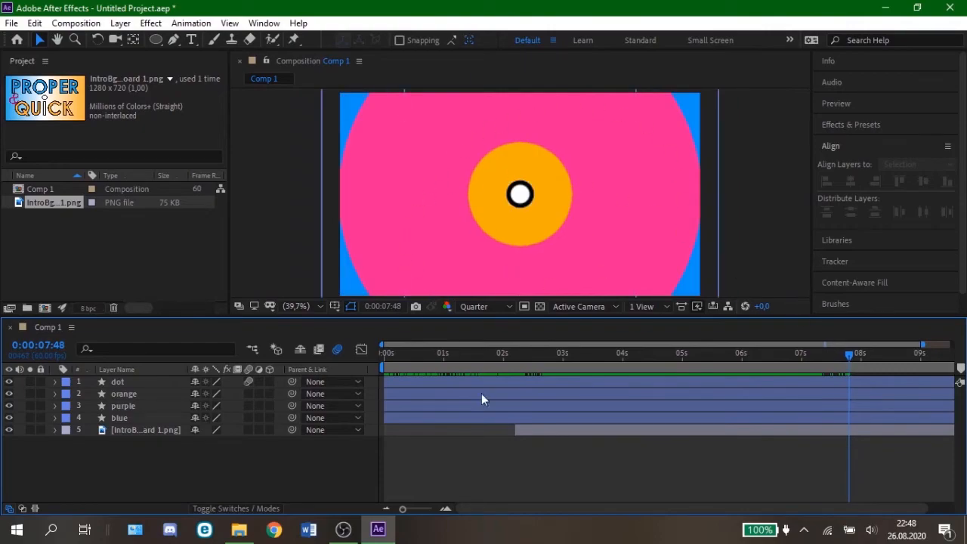
{"action": "left_click_drag", "start_coordinate": [786, 512], "coordinate": [820, 511]}
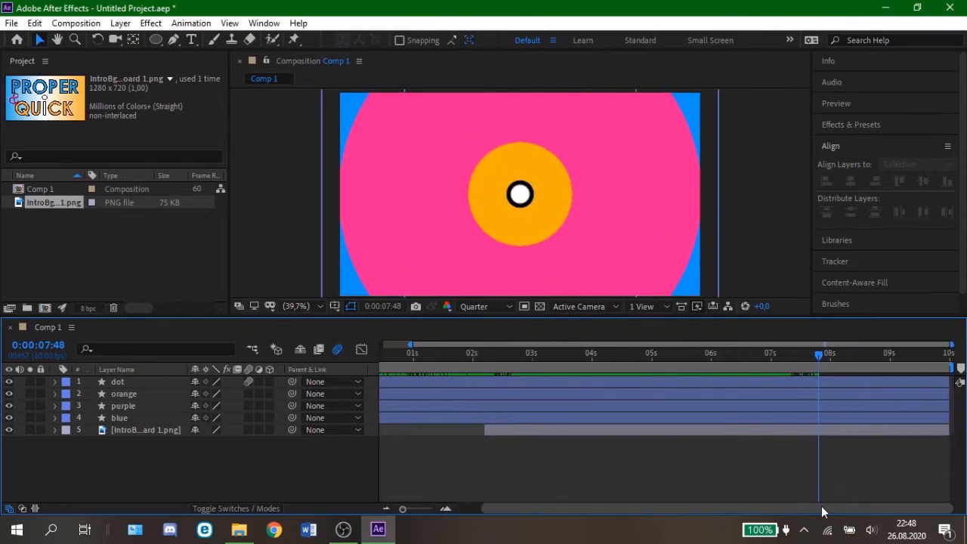
{"action": "left_click_drag", "start_coordinate": [948, 429], "coordinate": [818, 436]}
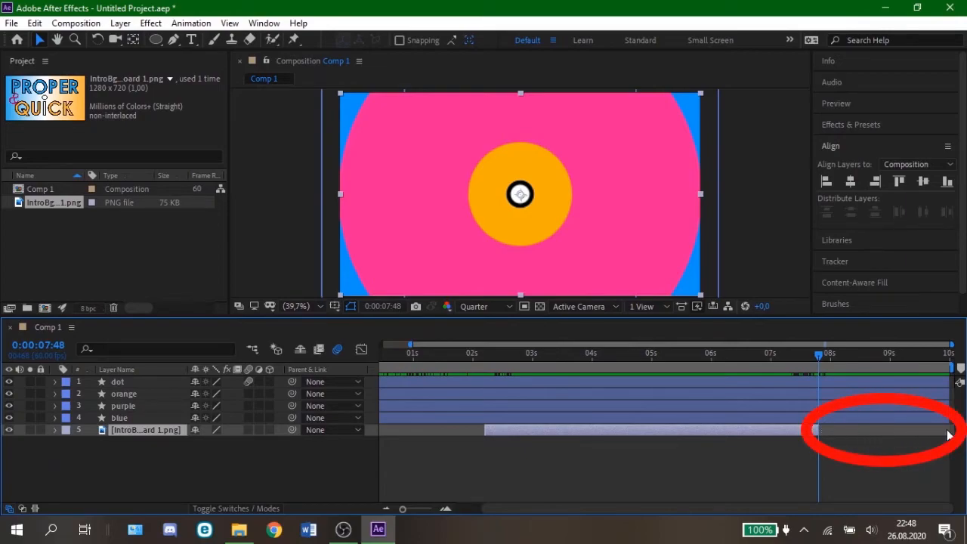
Step: Add Y Position keyframes to the dot layer at 0:00:08:02 and 0:00:08:03
{"action": "left_click_drag", "start_coordinate": [827, 355], "coordinate": [853, 355]}
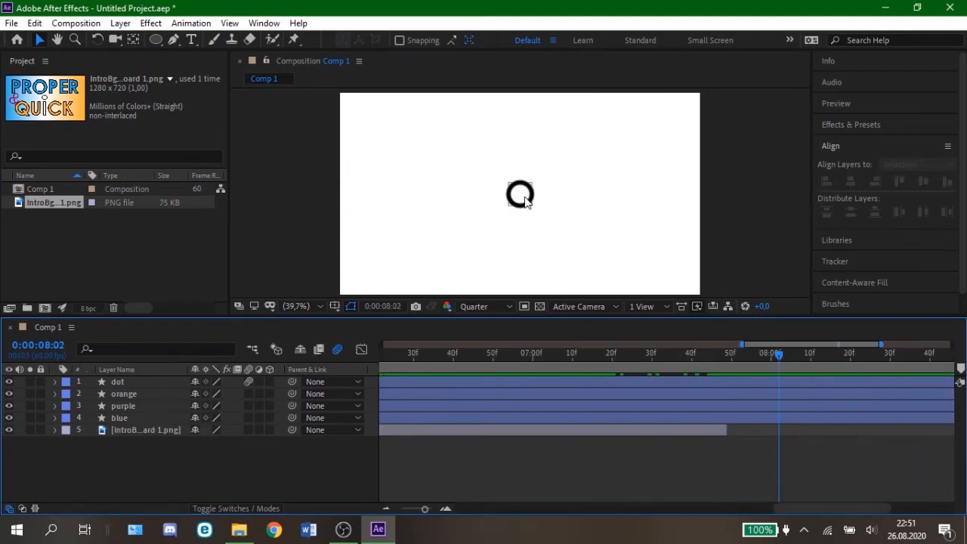
{"action": "left_click", "coordinate": [527, 198]}
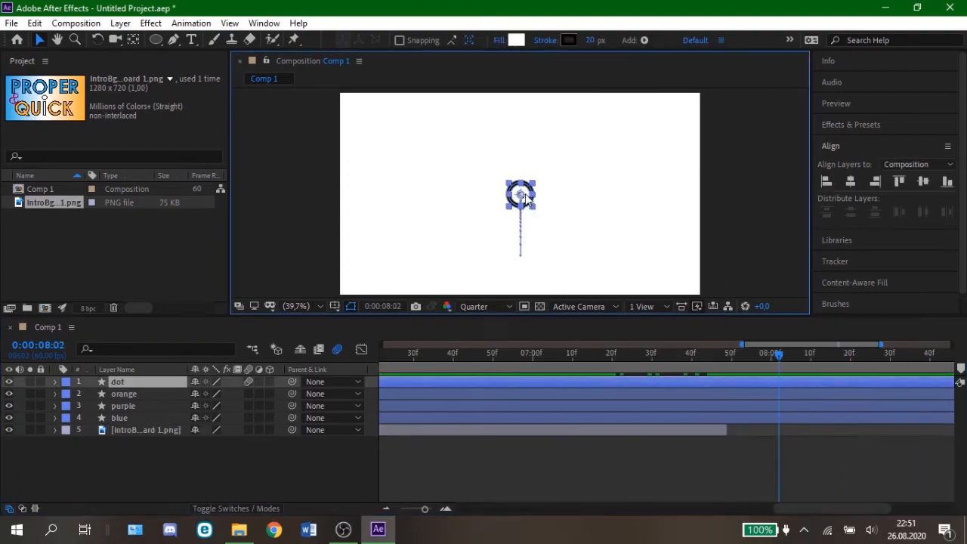
{"action": "left_click", "coordinate": [56, 382]}
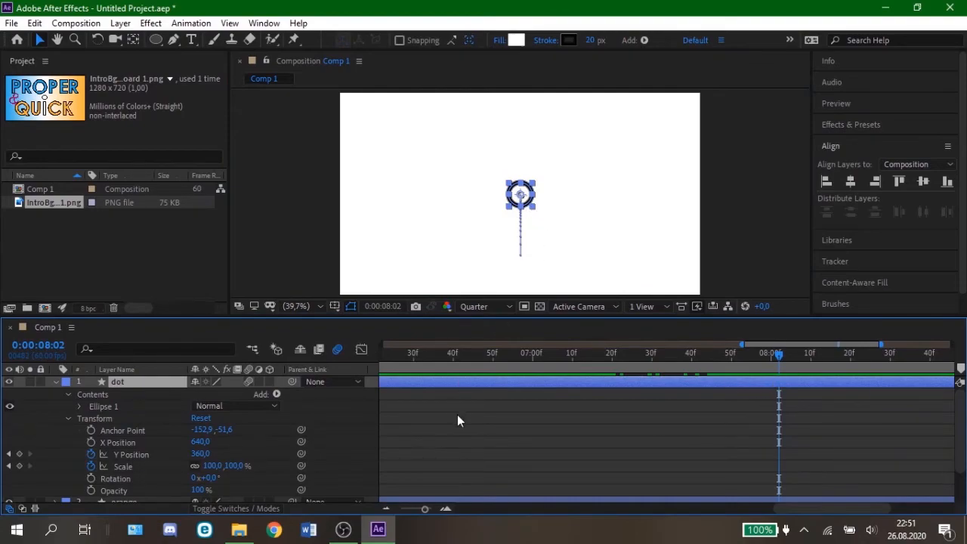
{"action": "left_click", "coordinate": [18, 454]}
{"action": "left_click", "coordinate": [446, 508]}
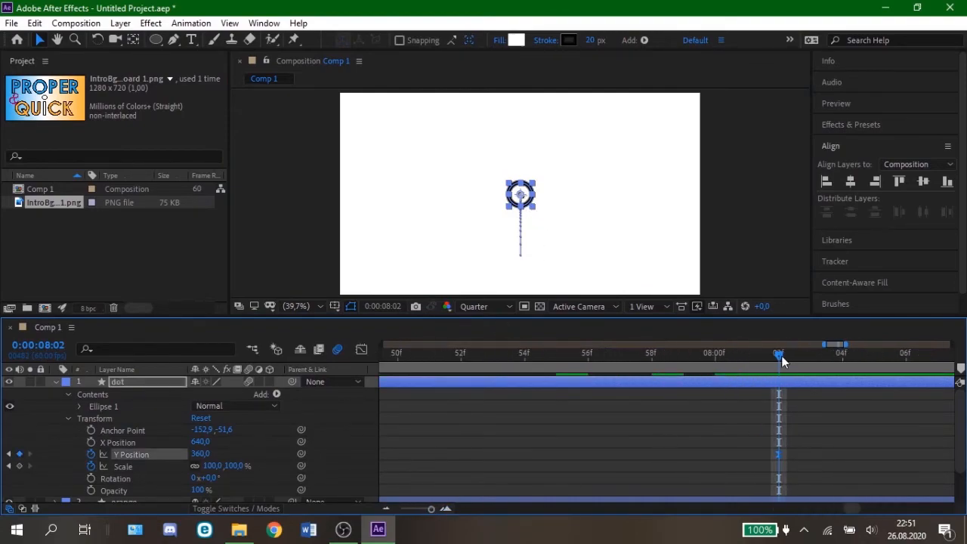
{"action": "left_click", "coordinate": [800, 361]}
{"action": "left_click", "coordinate": [19, 454]}
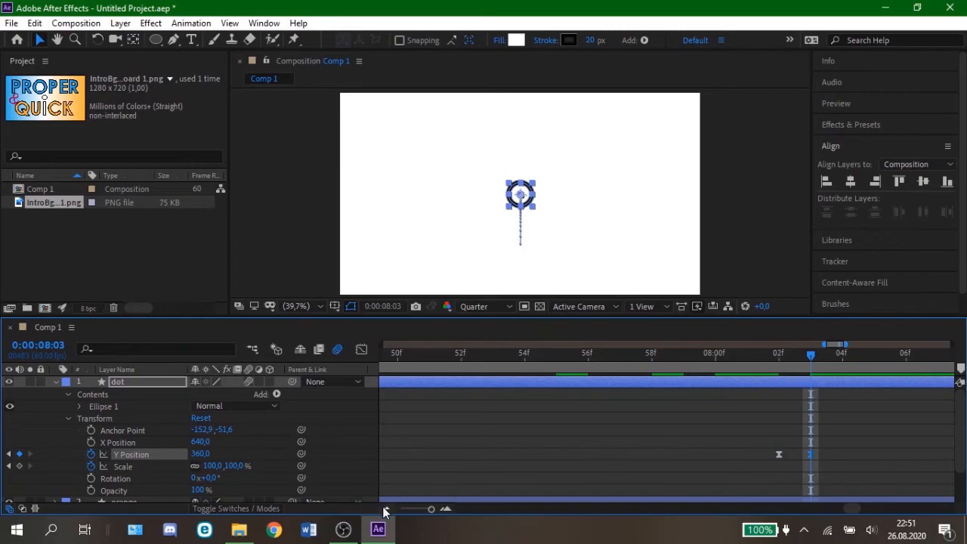
Step: Keyframe the dot layer's Y Position at 768 at 0:00:08:33 so the circle drops below the frame
{"action": "left_click", "coordinate": [386, 507]}
{"action": "left_click_drag", "start_coordinate": [809, 358], "coordinate": [888, 392]}
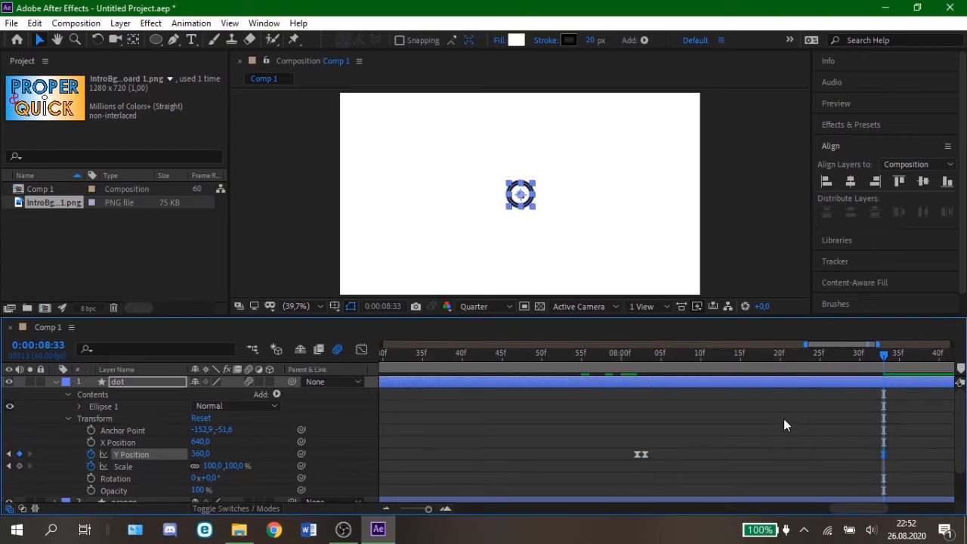
{"action": "left_click_drag", "start_coordinate": [200, 454], "coordinate": [494, 464]}
{"action": "left_click_drag", "start_coordinate": [887, 367], "coordinate": [909, 369]}
{"action": "key", "text": "Page_Up"}
{"action": "key", "text": "Page_Up"}
{"action": "key", "text": "Page_Up"}
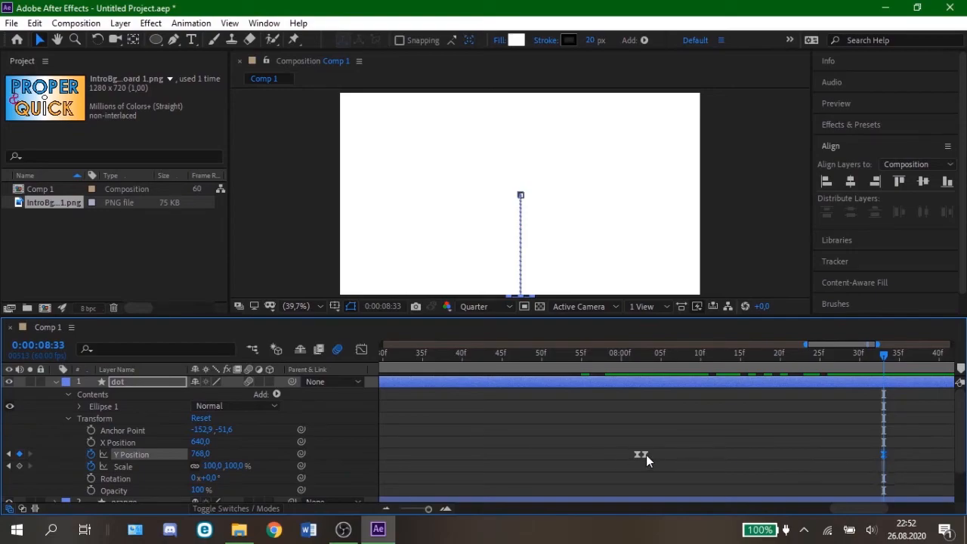
Step: Apply Easy Ease to the dot layer's last two Y Position keyframes and reshape the curve so the fall starts slowly and accelerates sharply
{"action": "left_click", "coordinate": [361, 350]}
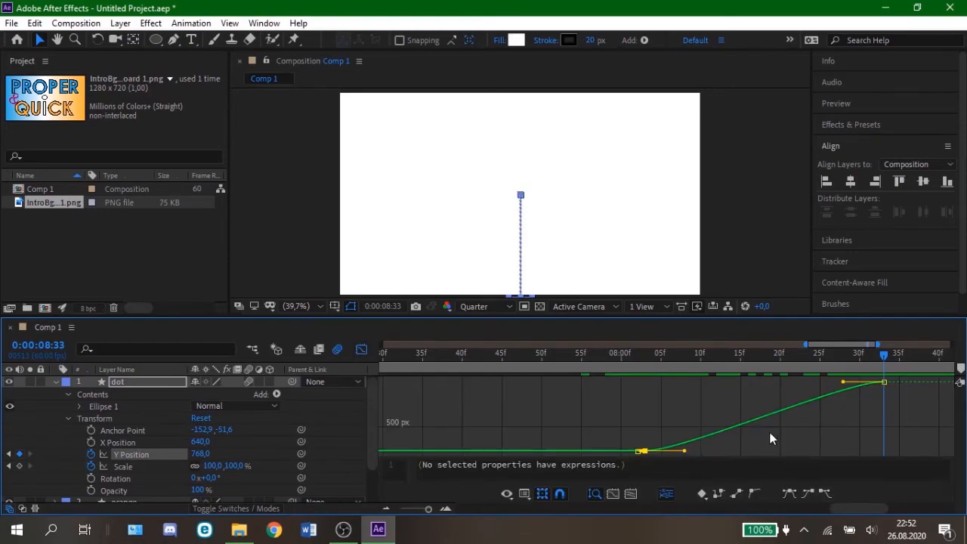
{"action": "left_click_drag", "start_coordinate": [826, 410], "coordinate": [700, 384]}
{"action": "key", "text": "F9"}
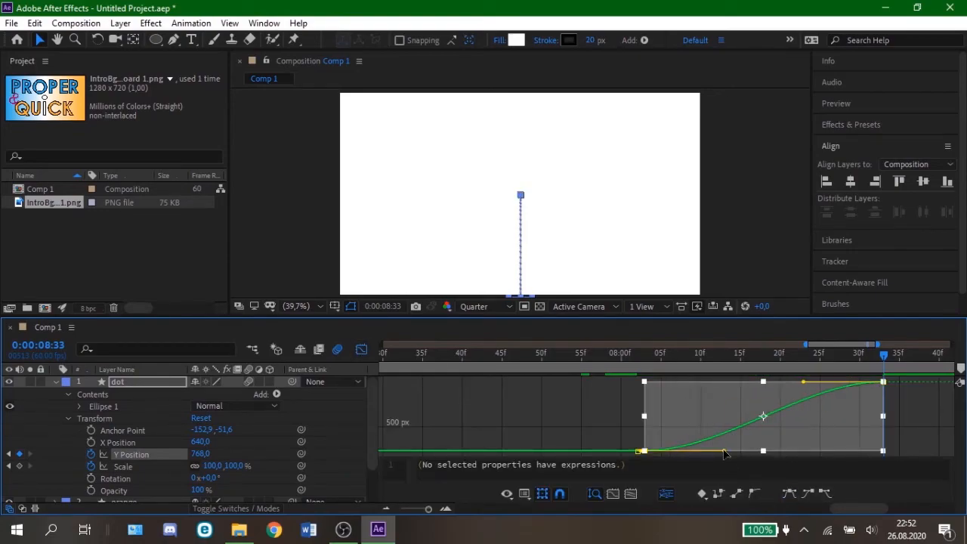
{"action": "left_click_drag", "start_coordinate": [723, 450], "coordinate": [859, 451]}
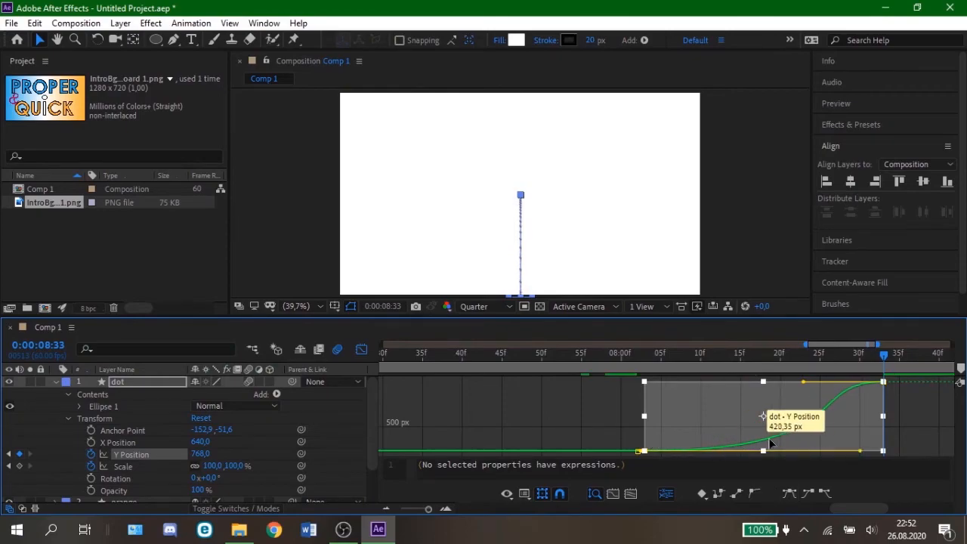
{"action": "left_click_drag", "start_coordinate": [803, 381], "coordinate": [880, 423]}
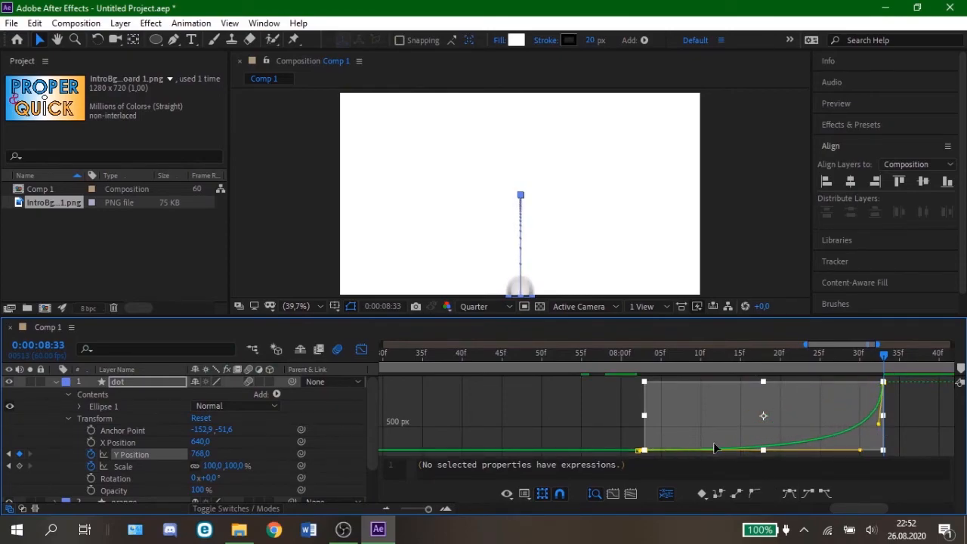
{"action": "left_click", "coordinate": [361, 349]}
Step: Collapse the dot layer's properties and preview the animation from near the start with the whole composition duration in view
{"action": "left_click_drag", "start_coordinate": [626, 355], "coordinate": [384, 356]}
{"action": "left_click", "coordinate": [55, 382]}
{"action": "left_click", "coordinate": [386, 508]}
{"action": "left_click", "coordinate": [386, 509]}
{"action": "left_click", "coordinate": [385, 508]}
{"action": "left_click", "coordinate": [385, 508]}
{"action": "key", "text": "space"}
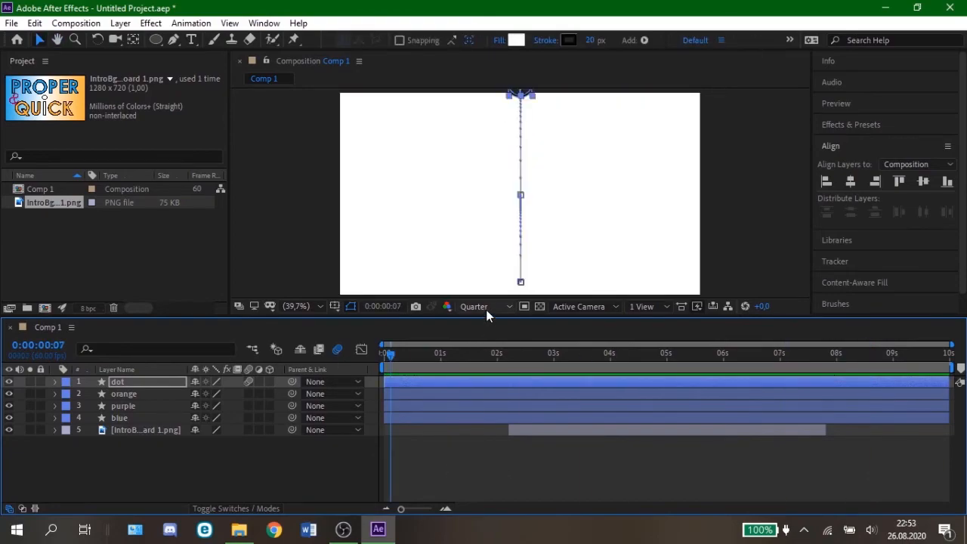
Step: Set the composition preview resolution to Full and return the current time to 0:00:00:00
{"action": "left_click", "coordinate": [483, 309]}
{"action": "left_click", "coordinate": [481, 340]}
{"action": "left_click_drag", "start_coordinate": [386, 353], "coordinate": [351, 355]}
{"action": "left_click", "coordinate": [488, 475]}
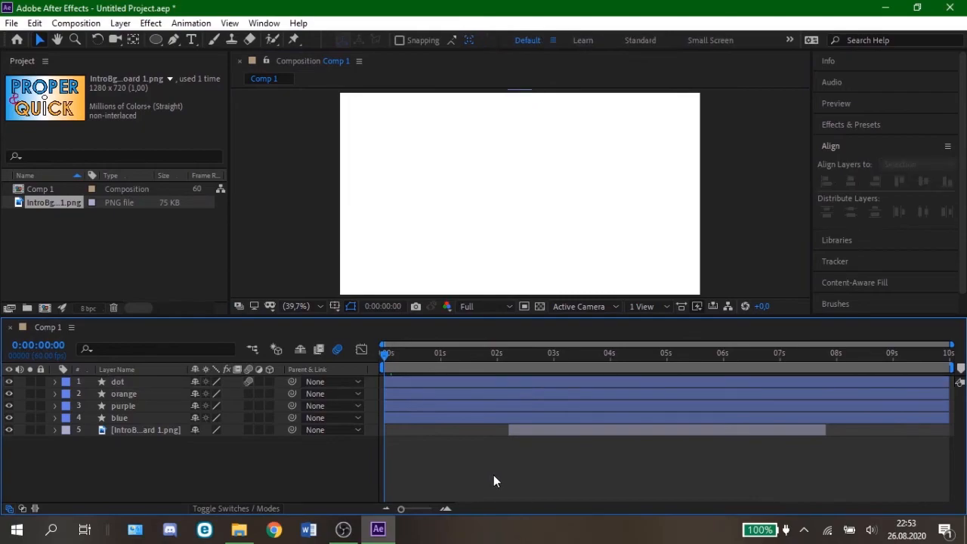
Step: Import Intro City Lights.mp3 from File Explorer and add it to Comp 1 as the lowest layer, beneath the IntroBg image
{"action": "left_click", "coordinate": [239, 530]}
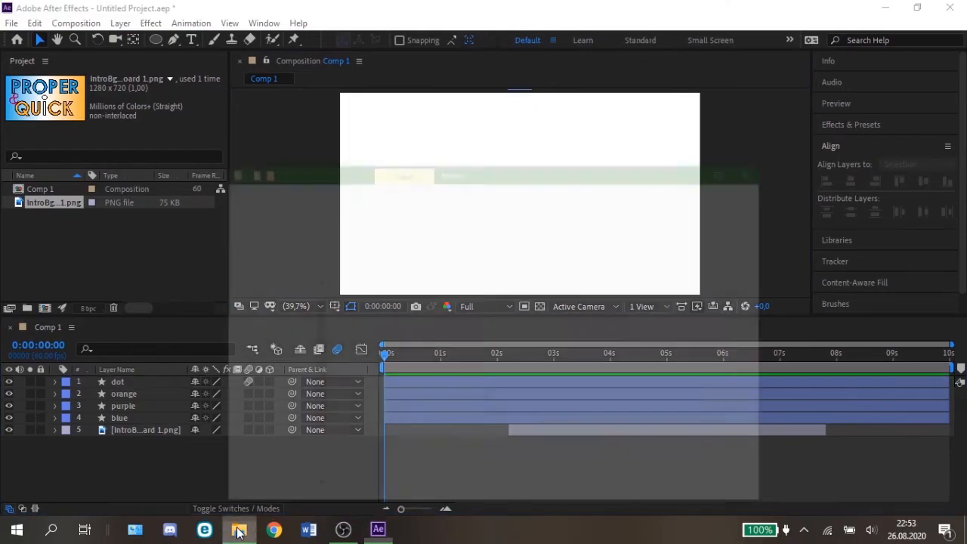
{"action": "left_click_drag", "start_coordinate": [414, 330], "coordinate": [70, 249]}
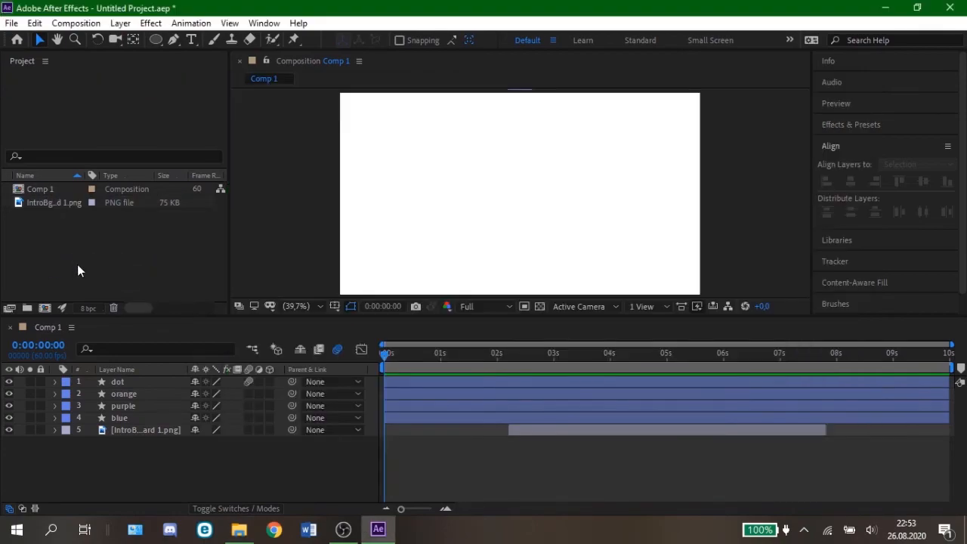
{"action": "left_click_drag", "start_coordinate": [46, 201], "coordinate": [144, 444]}
{"action": "left_click", "coordinate": [219, 474]}
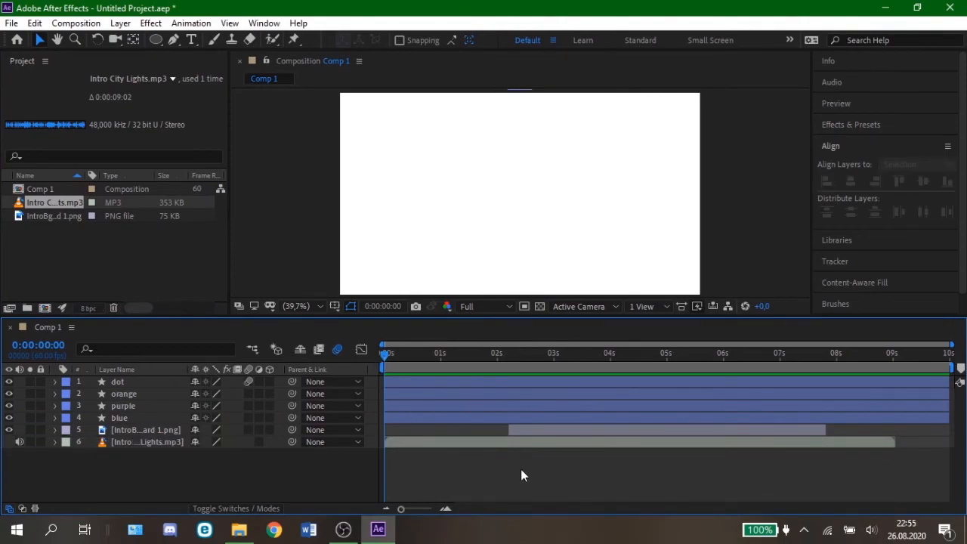
{"action": "left_click", "coordinate": [12, 23]}
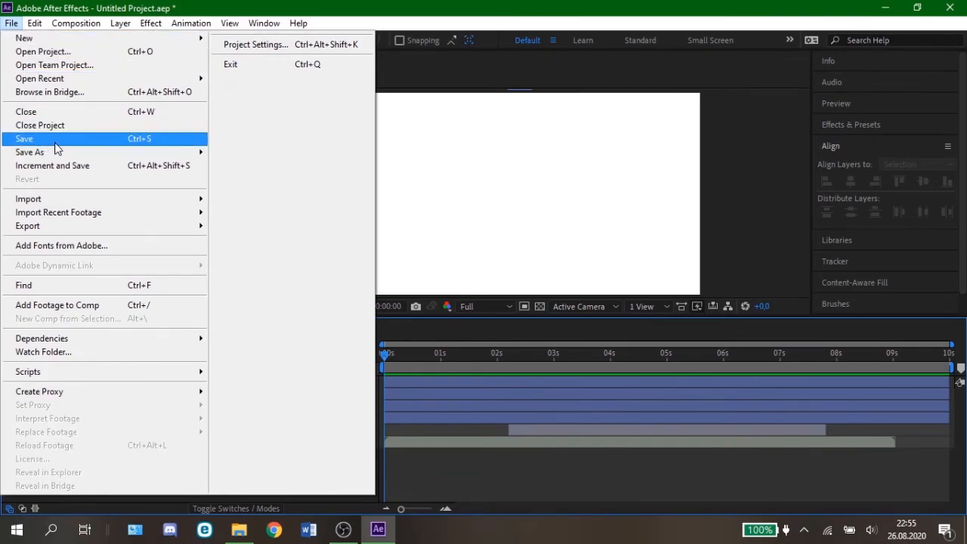
{"action": "mouse_move", "coordinate": [81, 228]}
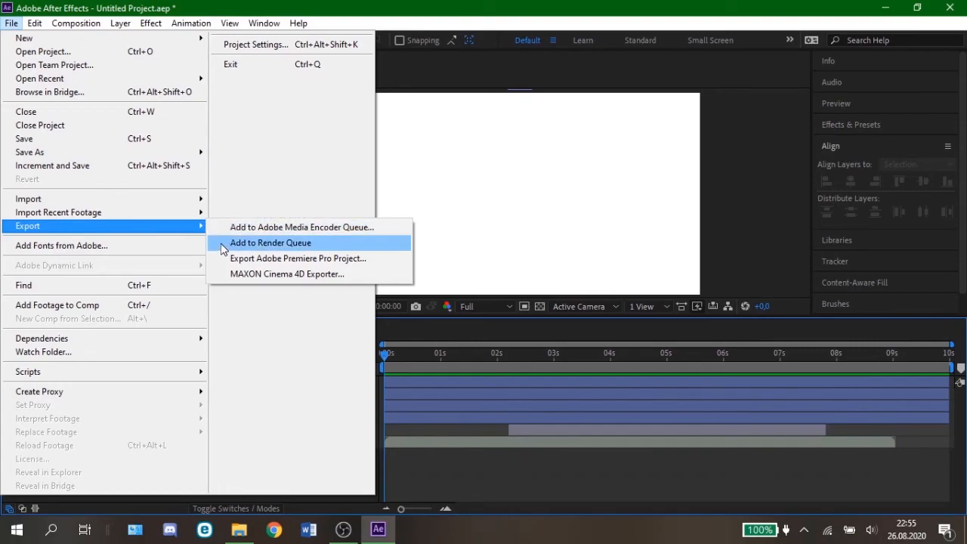
{"action": "left_click", "coordinate": [456, 477]}
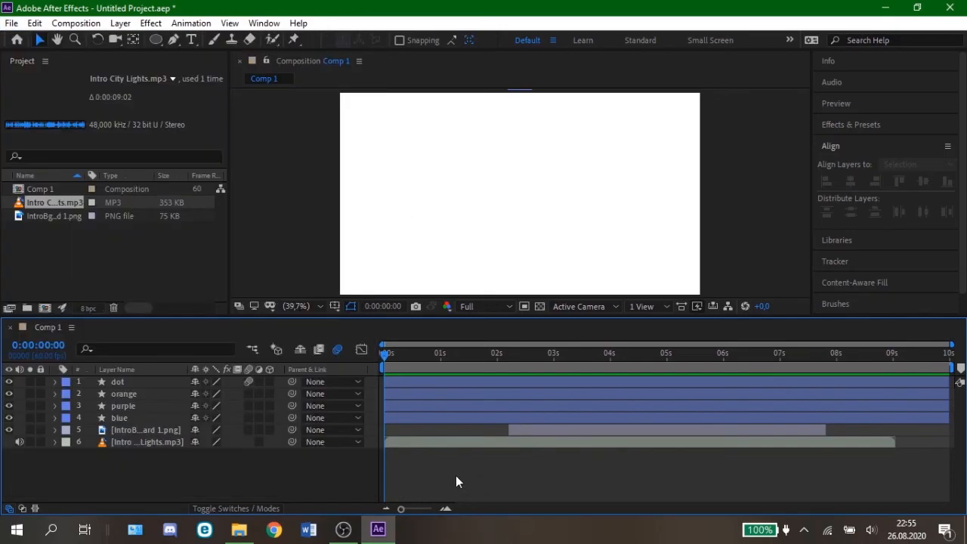
Step: Play the intro with its music from the start of the composition
{"action": "key", "text": "space"}
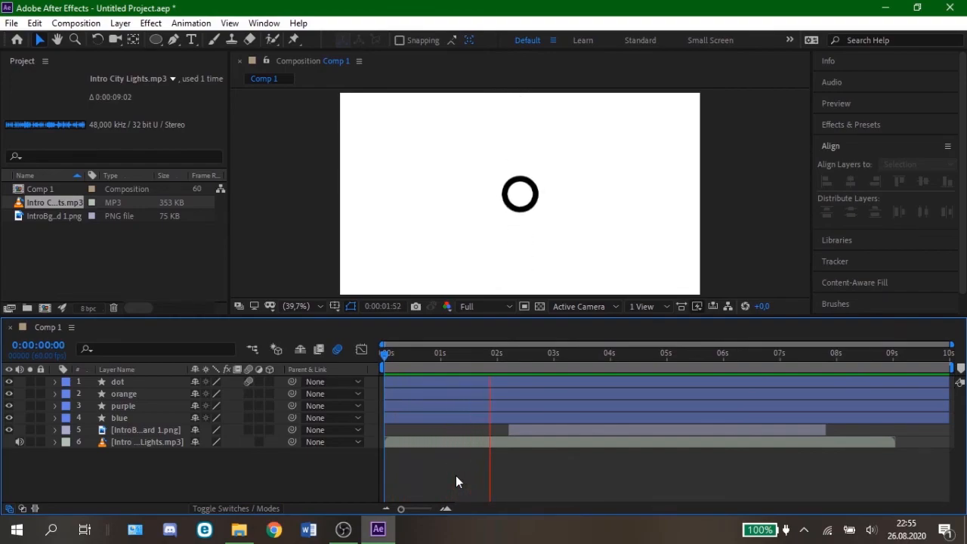